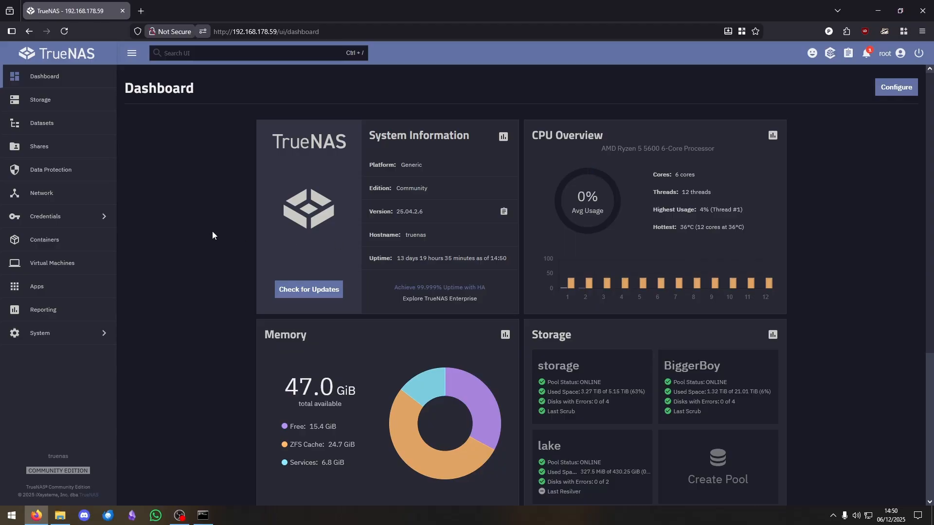
# - Open Credentials > Users and briefly show the built-in system accounts, then hide them again
pyautogui.click(109, 225)
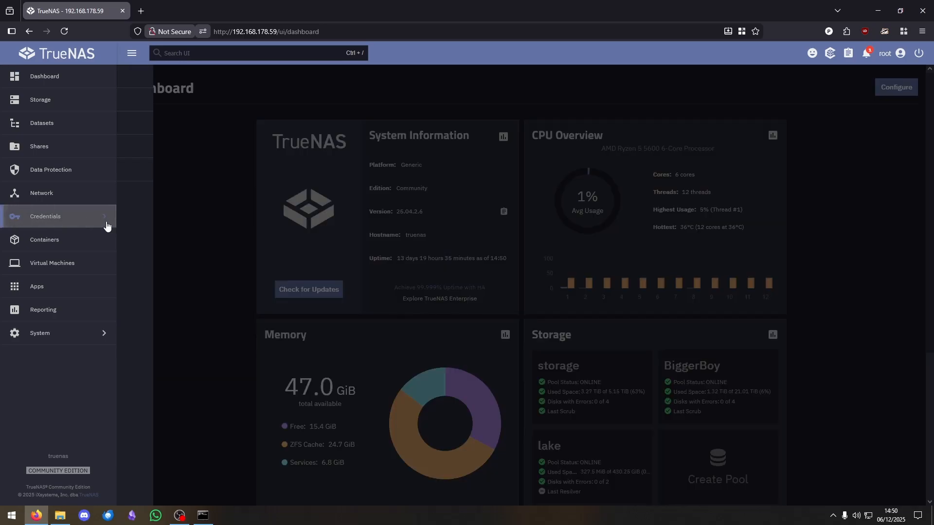
pyautogui.click(156, 78)
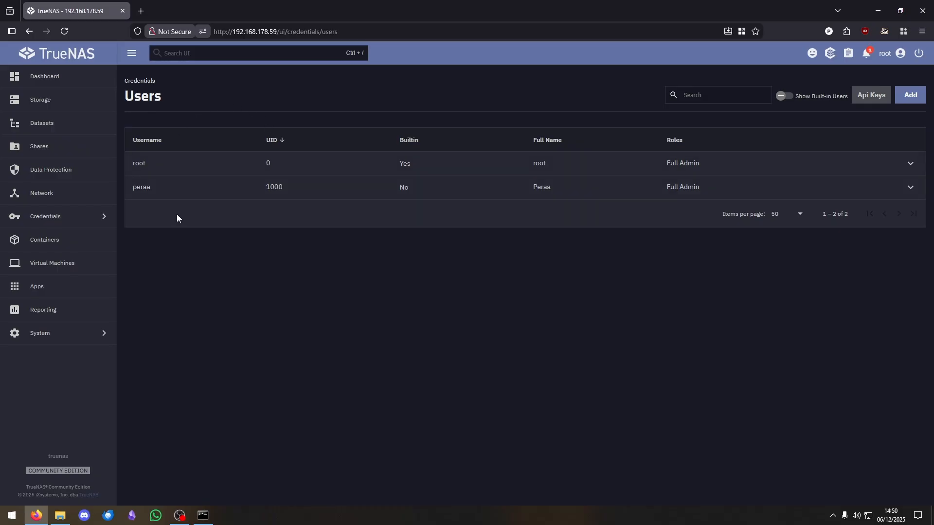
pyautogui.click(782, 99)
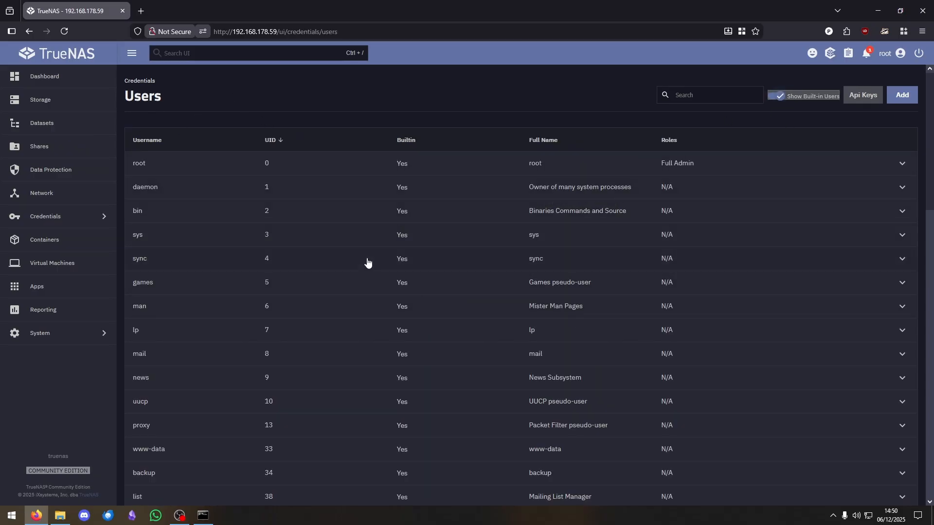
pyautogui.click(781, 98)
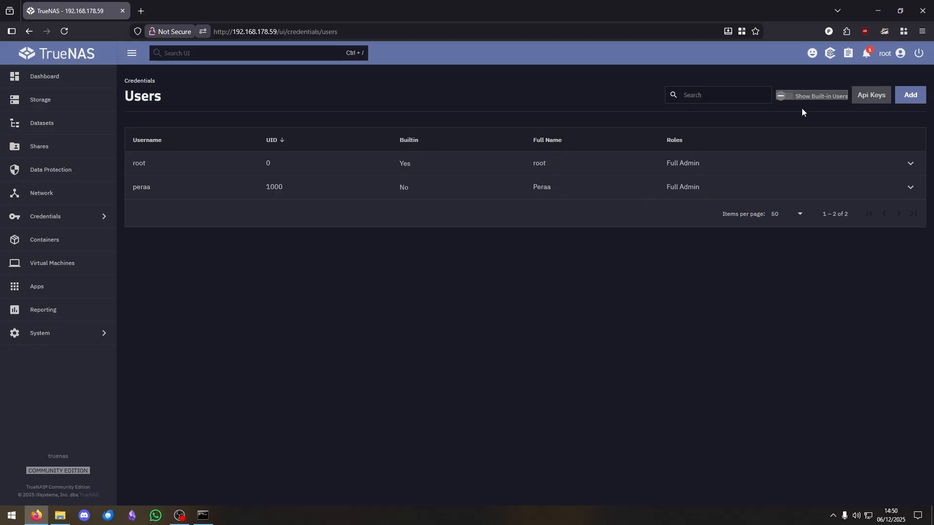
# - Add SMB user 'john' (UID 3000) with a confirmed password and save it
pyautogui.click(910, 96)
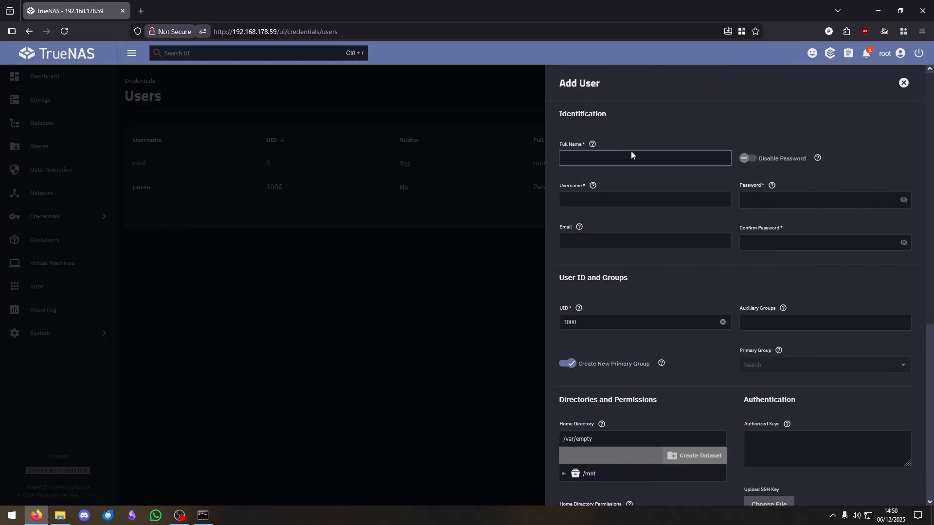
pyautogui.write('john')
pyautogui.press('Tab')
pyautogui.press('Tab')
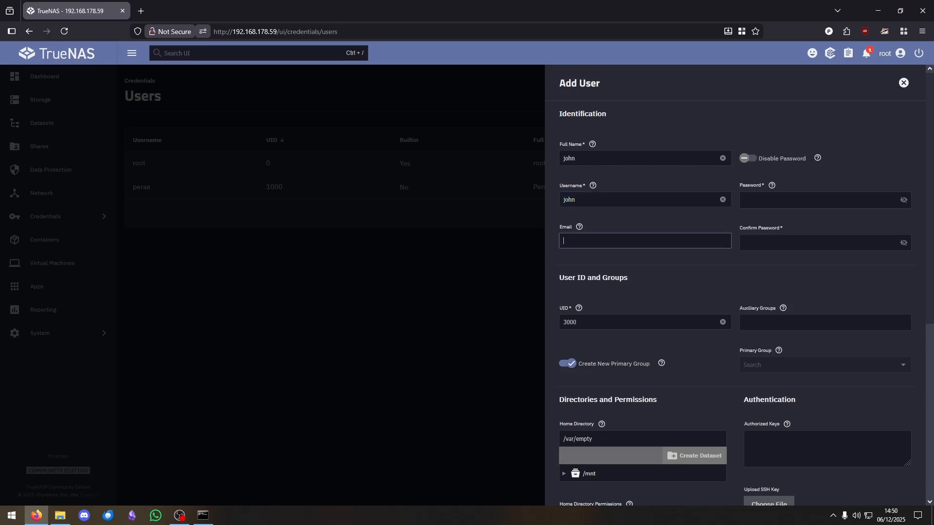
pyautogui.press('Tab')
pyautogui.press('Tab')
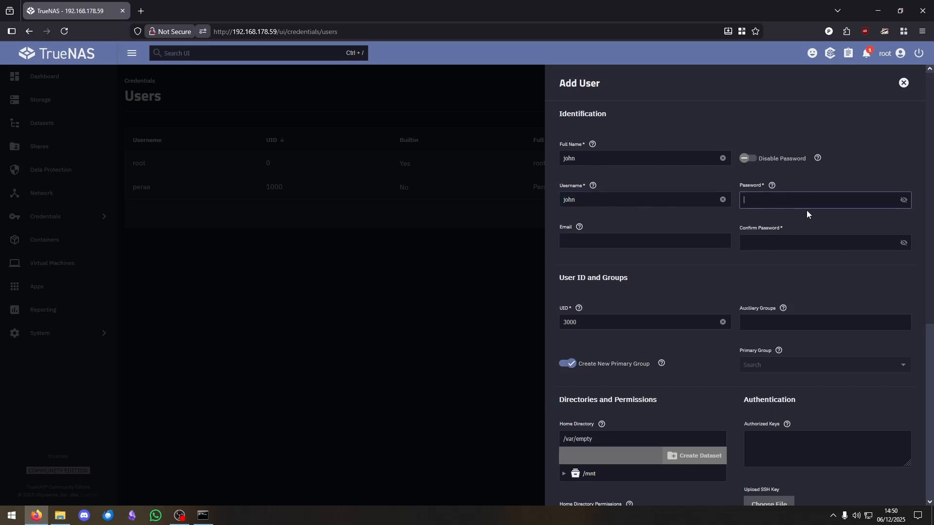
pyautogui.write('••••')
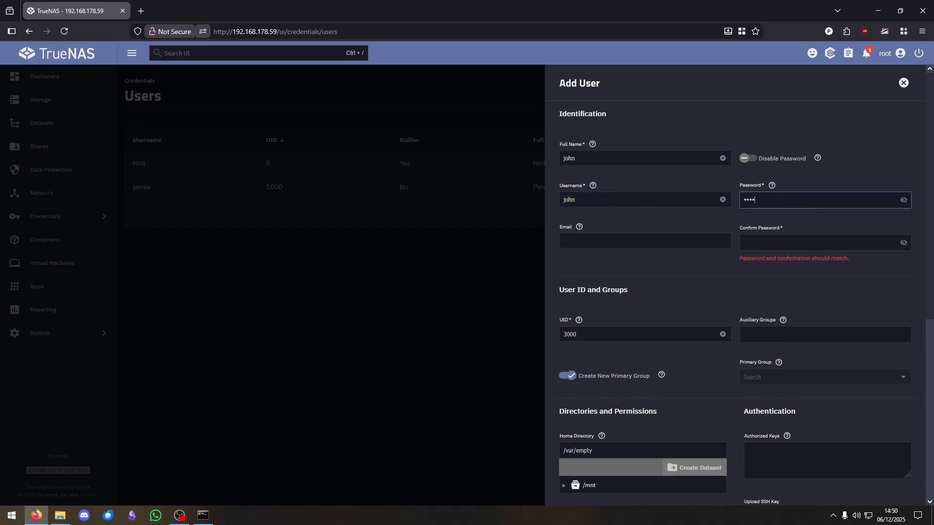
pyautogui.click(787, 241)
pyautogui.write('••••')
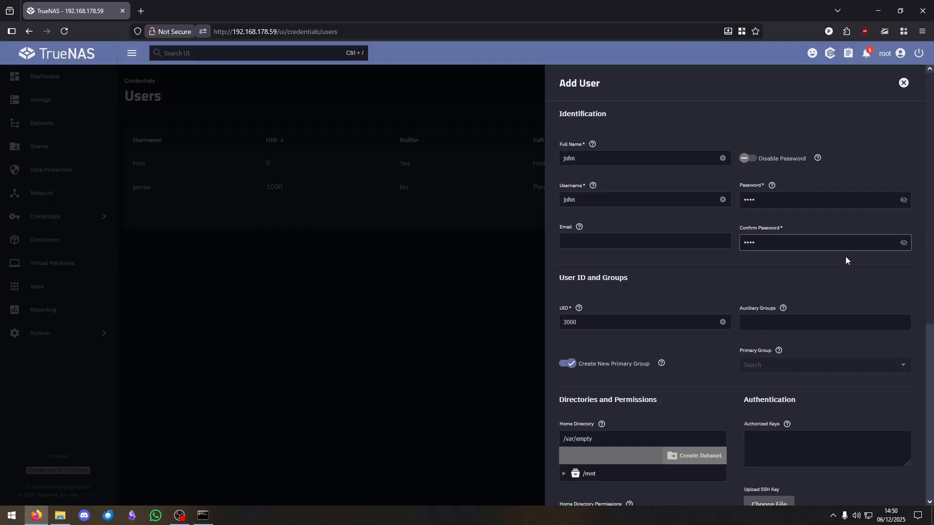
pyautogui.scroll(-2, 720, 259)
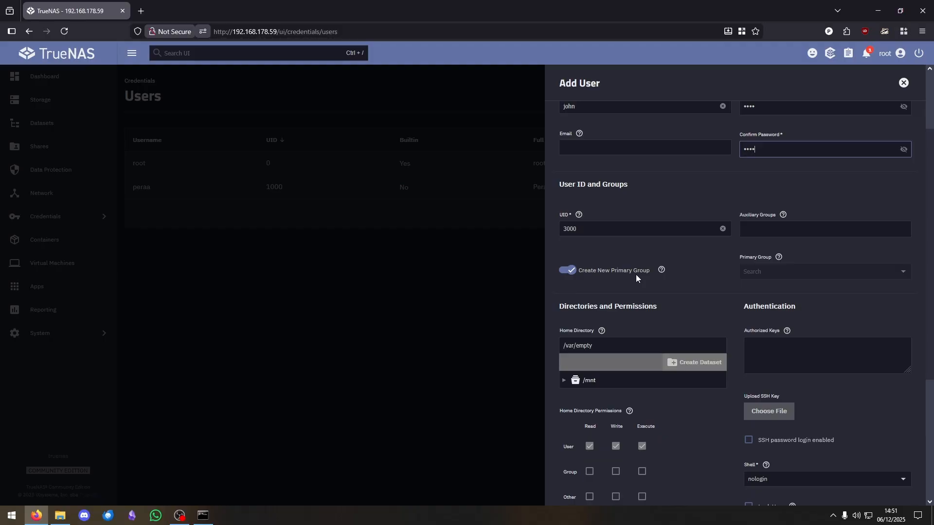
pyautogui.scroll(-4, 734, 281)
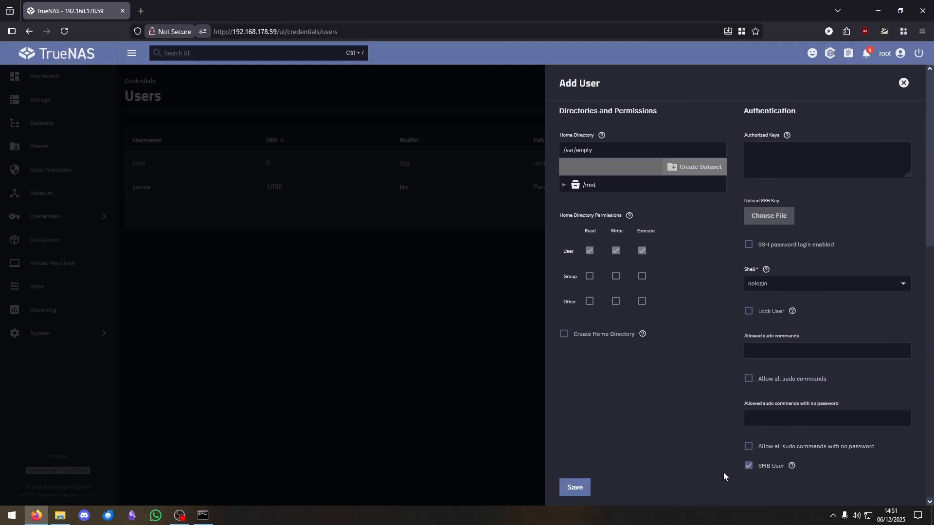
pyautogui.click(575, 488)
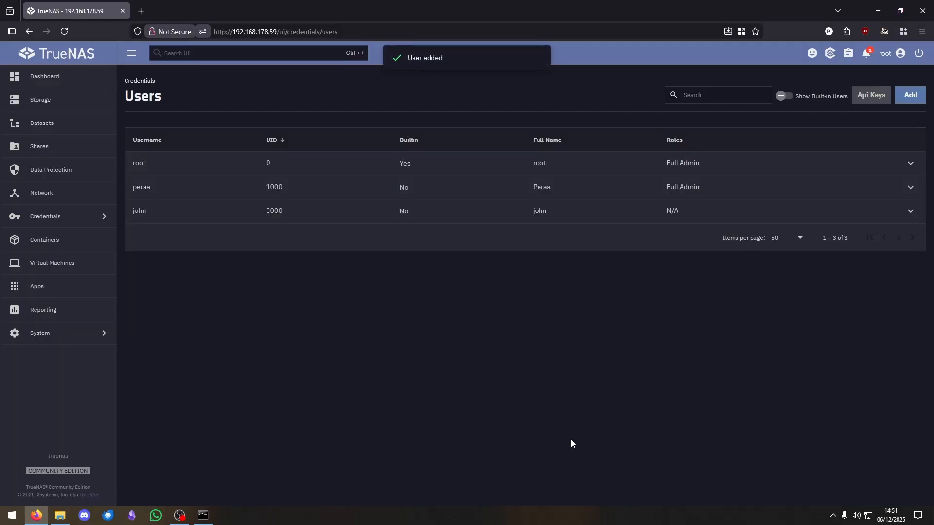
# - Add SMB user 'Tom' (UID 3001) with a confirmed password and save it
pyautogui.click(910, 95)
pyautogui.click(629, 158)
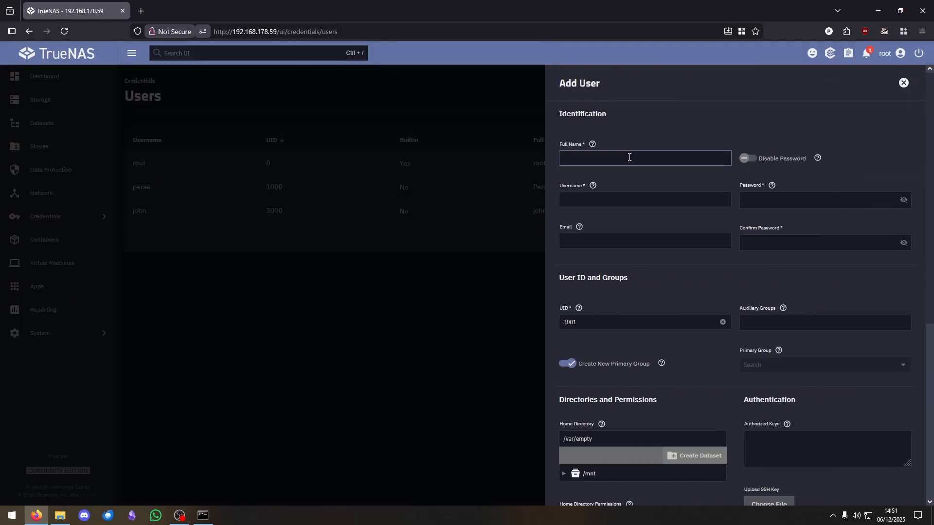
pyautogui.write('Tom')
pyautogui.click(757, 194)
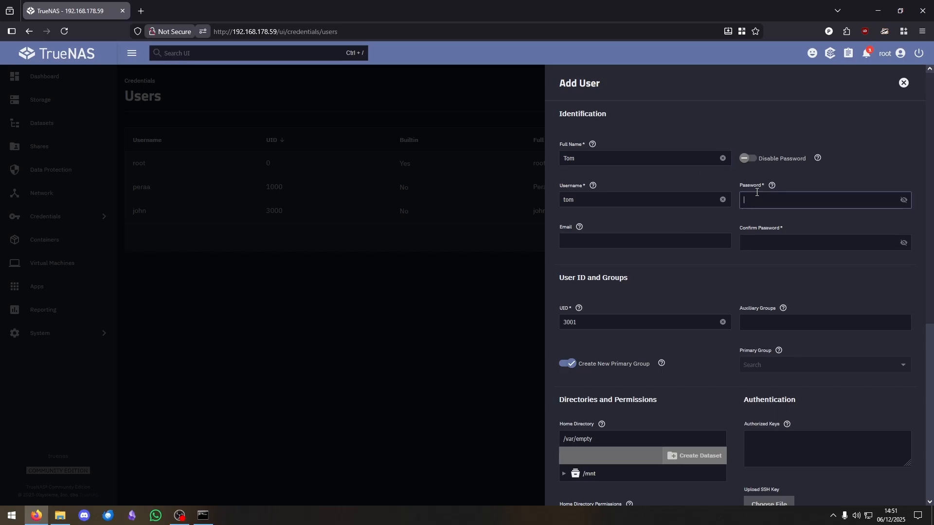
pyautogui.write('•••')
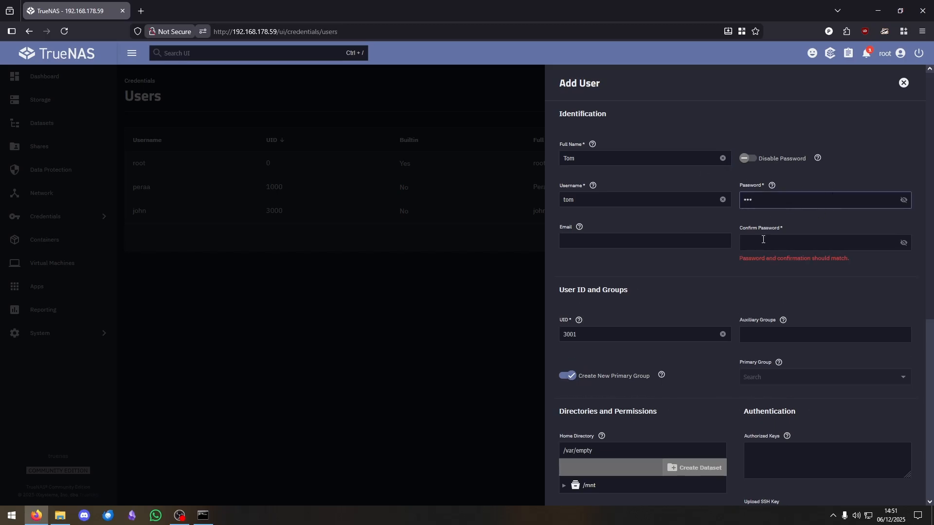
pyautogui.click(763, 241)
pyautogui.write('•••')
pyautogui.scroll(-6, 736, 322)
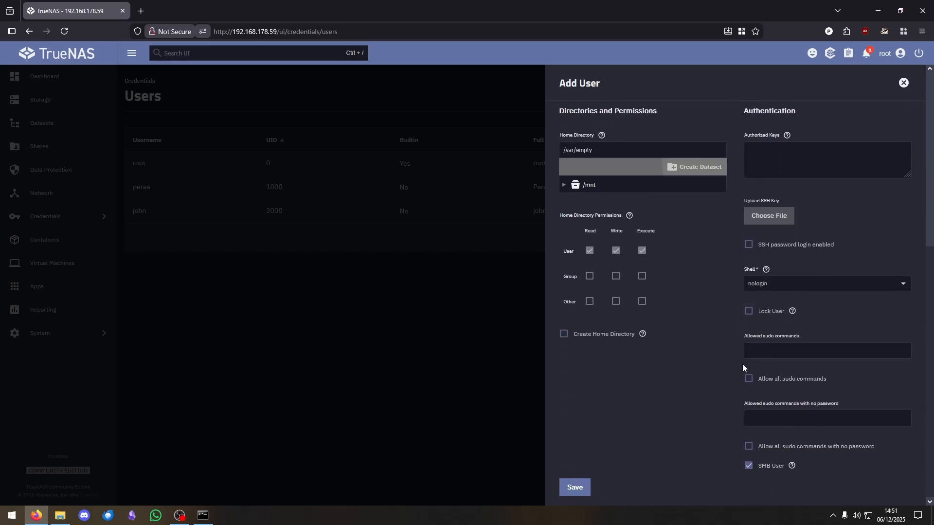
pyautogui.click(570, 491)
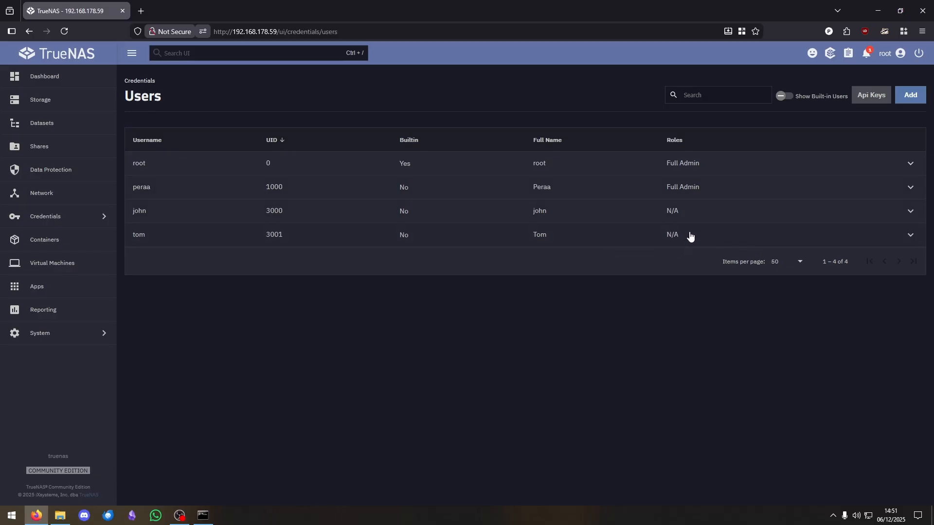
# - Add builtin_administrators as an auxiliary group for tom (UID 3001) and save
pyautogui.click(910, 235)
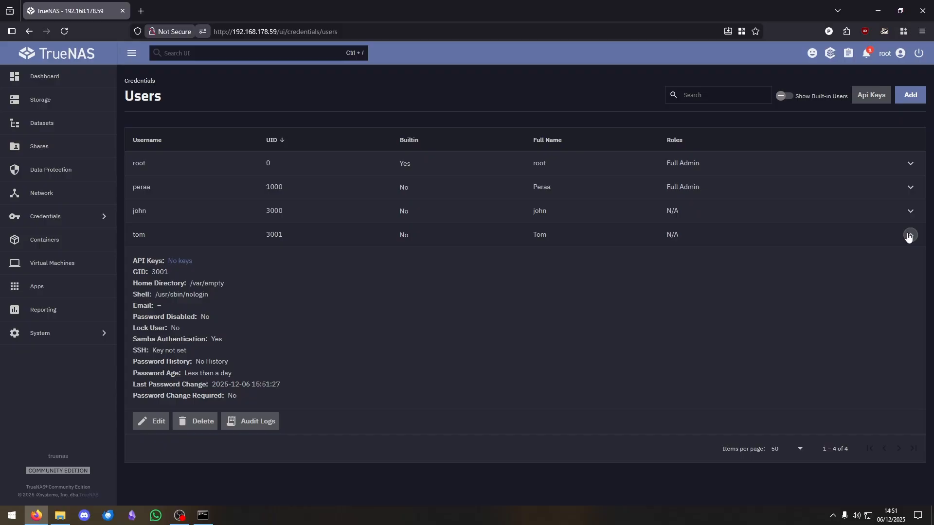
pyautogui.click(152, 421)
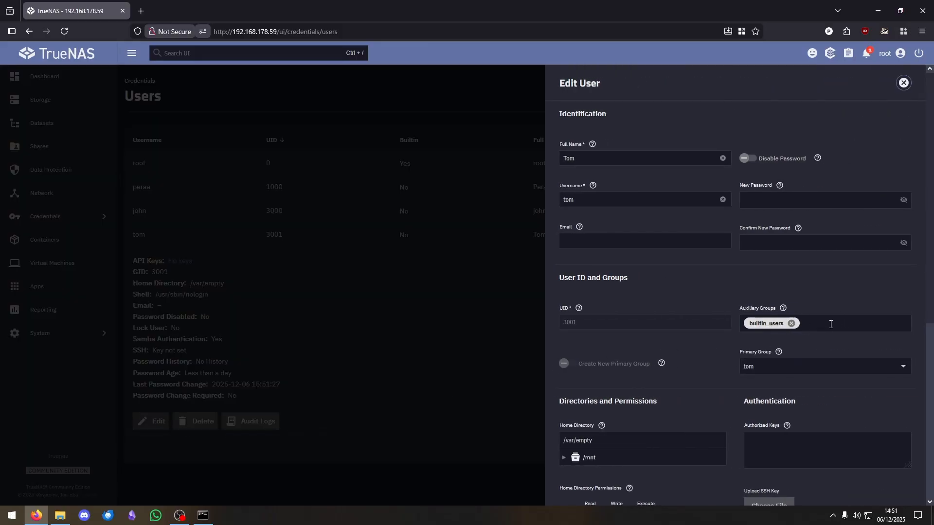
pyautogui.click(820, 324)
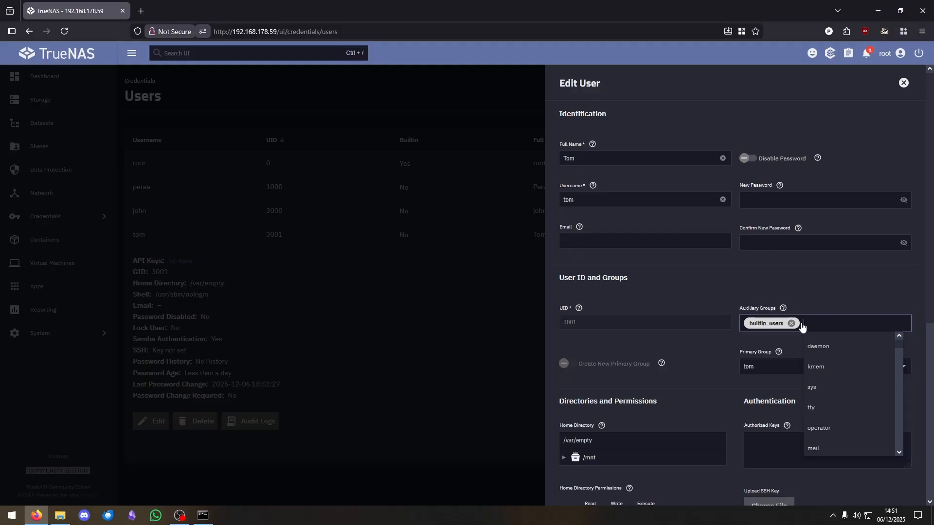
pyautogui.write('bu')
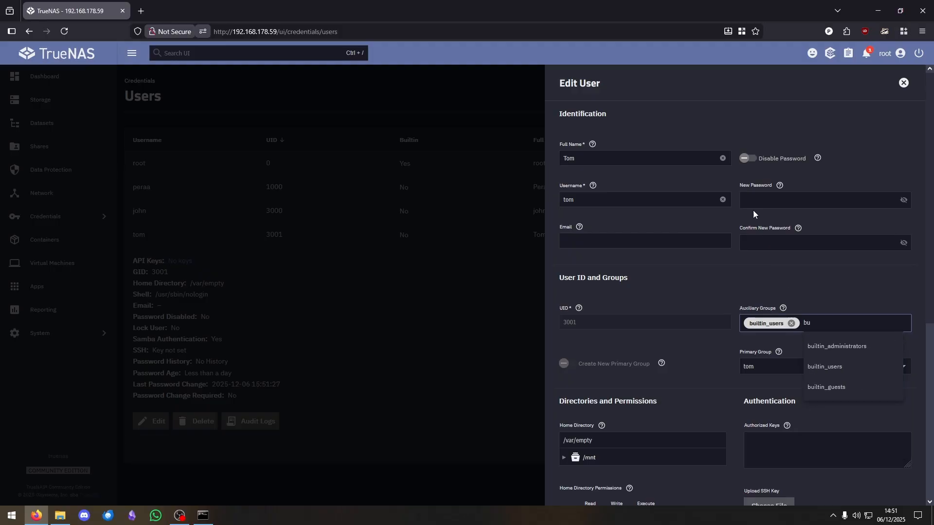
pyautogui.click(829, 346)
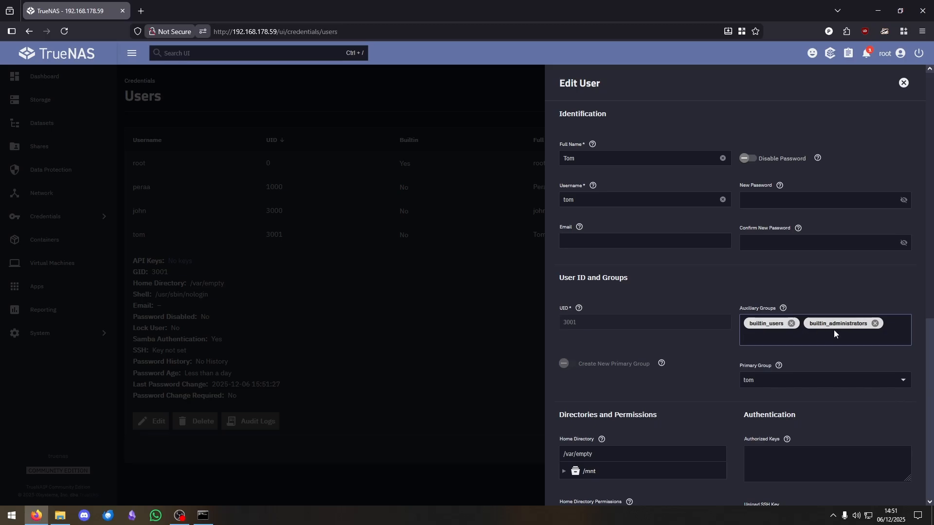
pyautogui.scroll(-6, 779, 330)
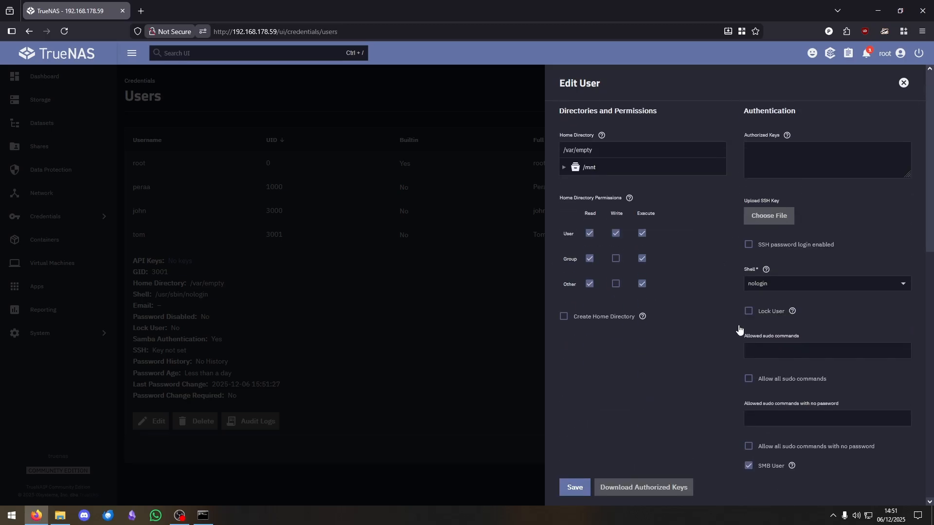
pyautogui.click(576, 487)
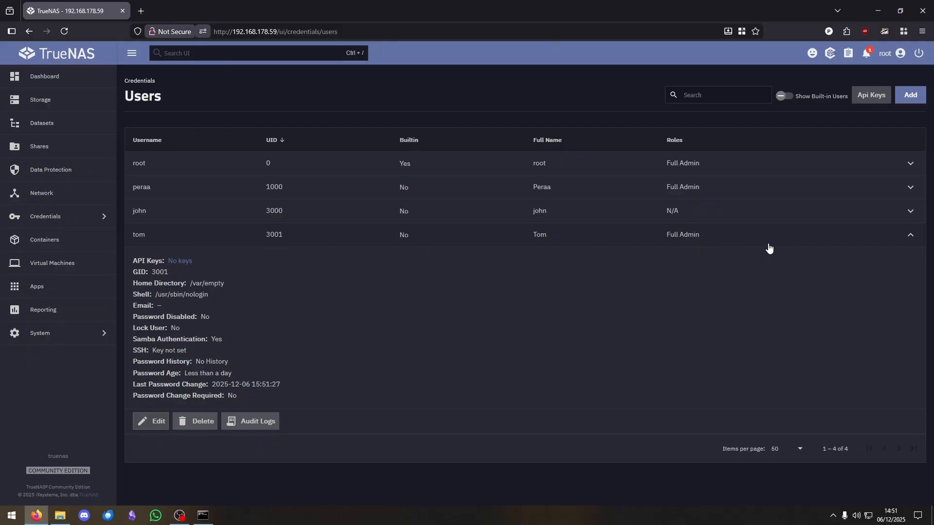
pyautogui.click(735, 242)
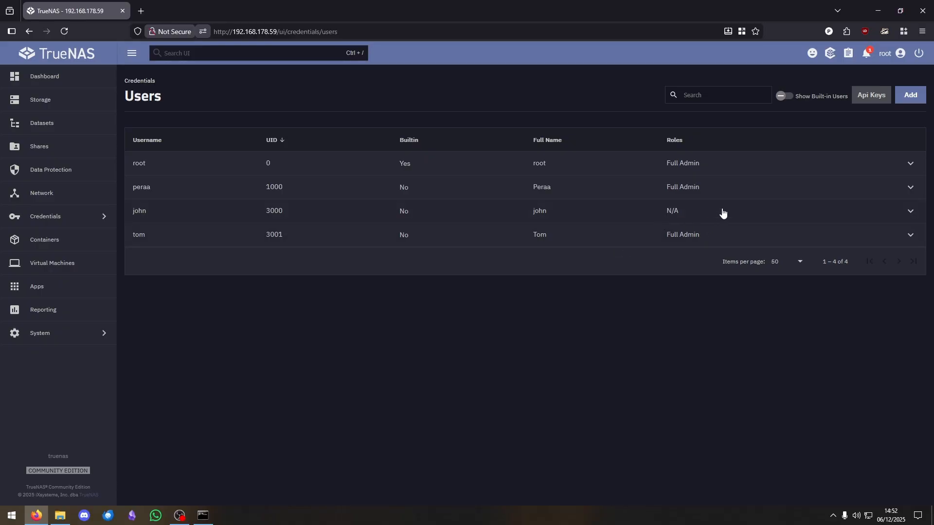
# - Log out and sign in as tom with its password, dismissing the save-password prompt
pyautogui.click(919, 53)
pyautogui.click(865, 57)
pyautogui.click(900, 53)
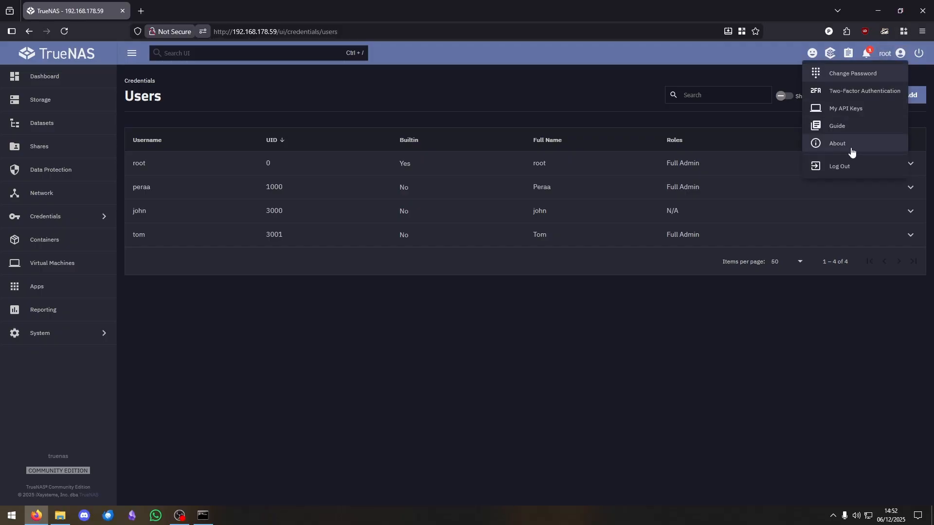
pyautogui.click(840, 167)
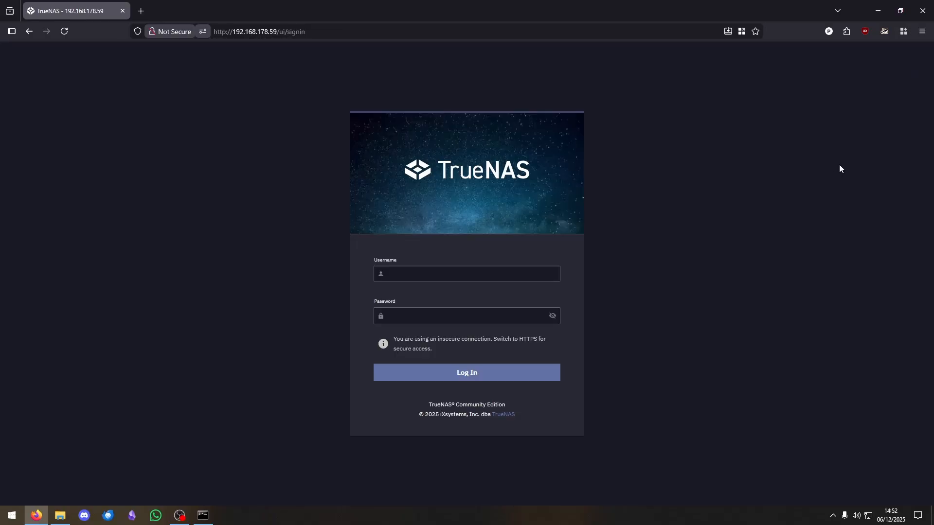
pyautogui.click(430, 275)
pyautogui.write('tom')
pyautogui.press('Tab')
pyautogui.write('•••')
pyautogui.click(457, 378)
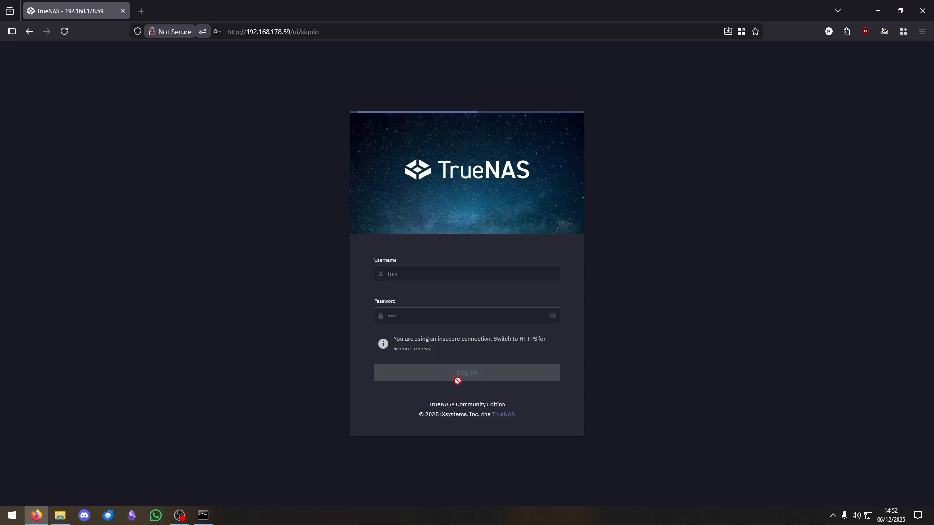
pyautogui.click(453, 381)
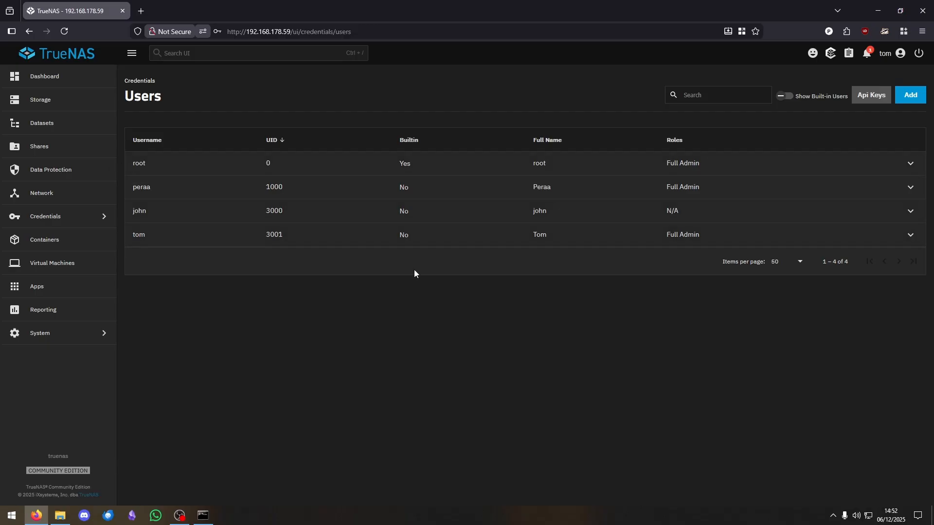
# - Log out of tom and sign back in as root, declining to save the password
pyautogui.click(886, 57)
pyautogui.click(849, 167)
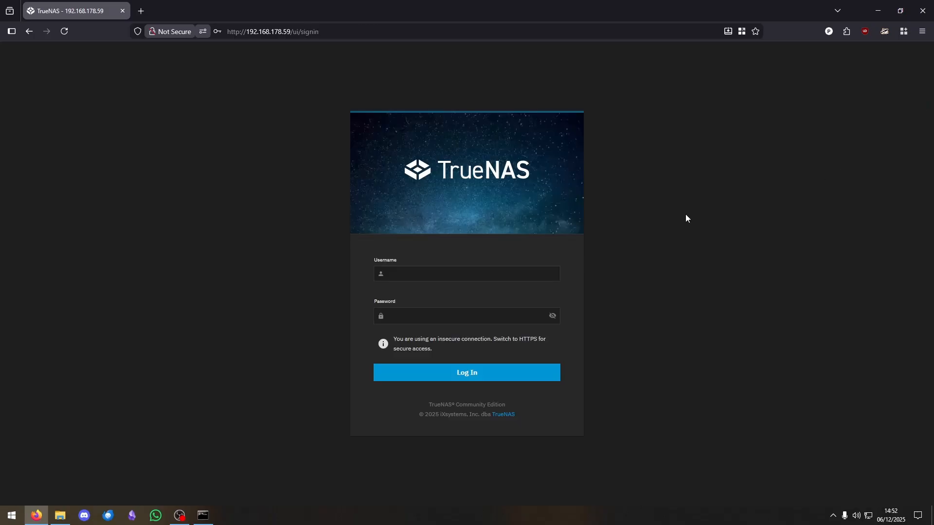
pyautogui.click(406, 281)
pyautogui.write('root')
pyautogui.press('Tab')
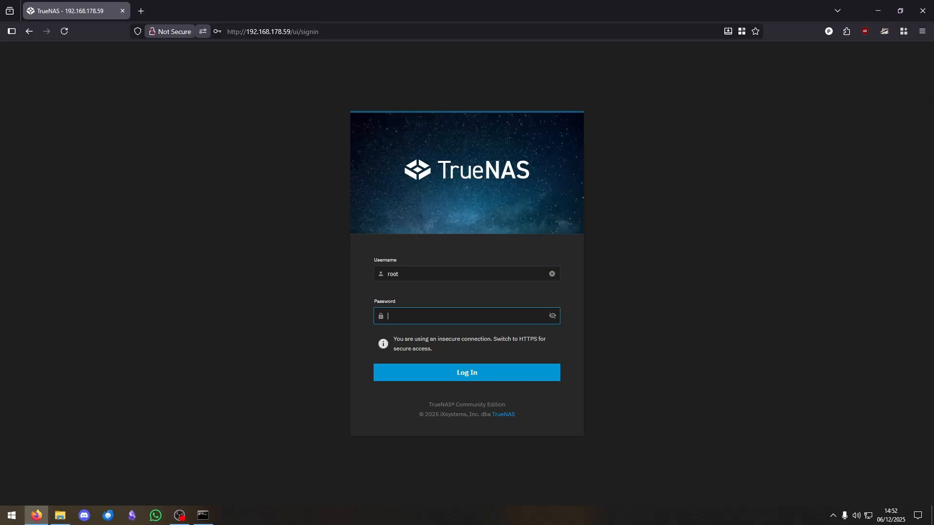
pyautogui.write('•••••••••••••')
pyautogui.press('Return')
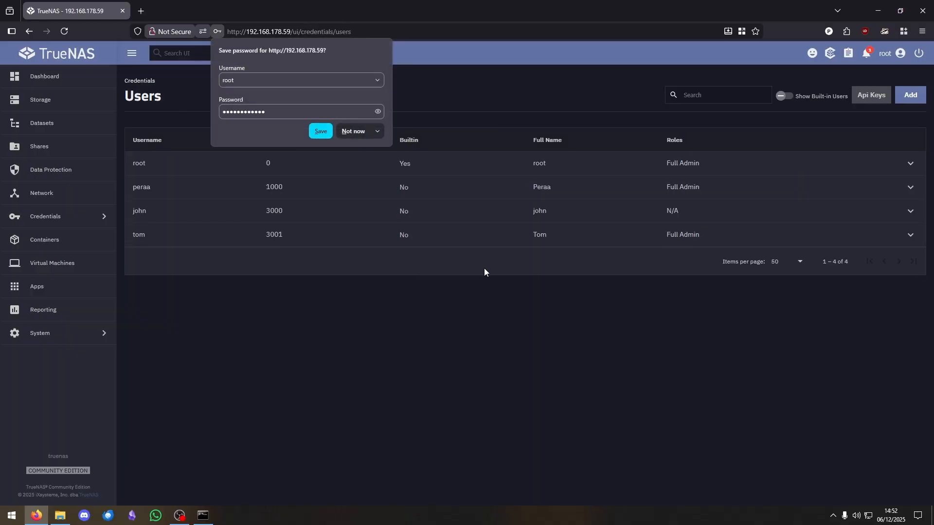
pyautogui.click(353, 131)
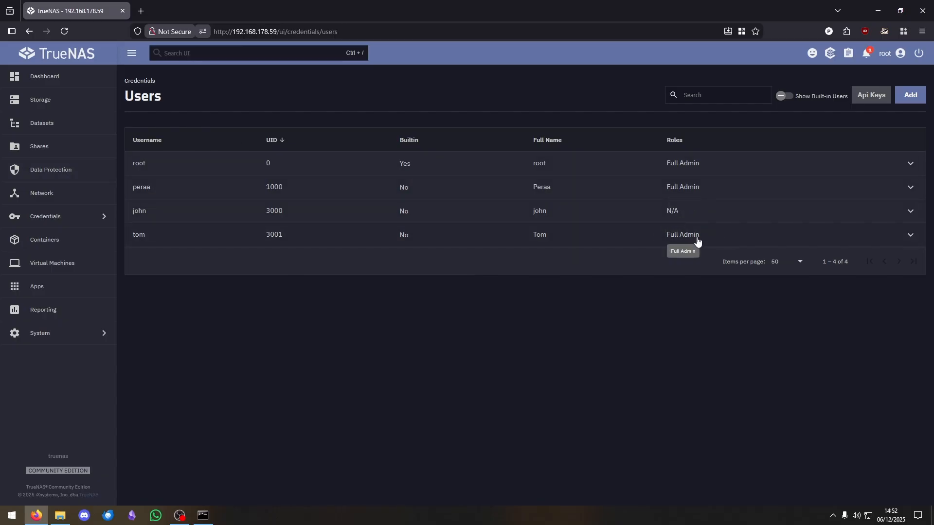
# - Under Credentials > Groups, view the john group's members and cancel without changes
pyautogui.click(55, 216)
pyautogui.click(162, 108)
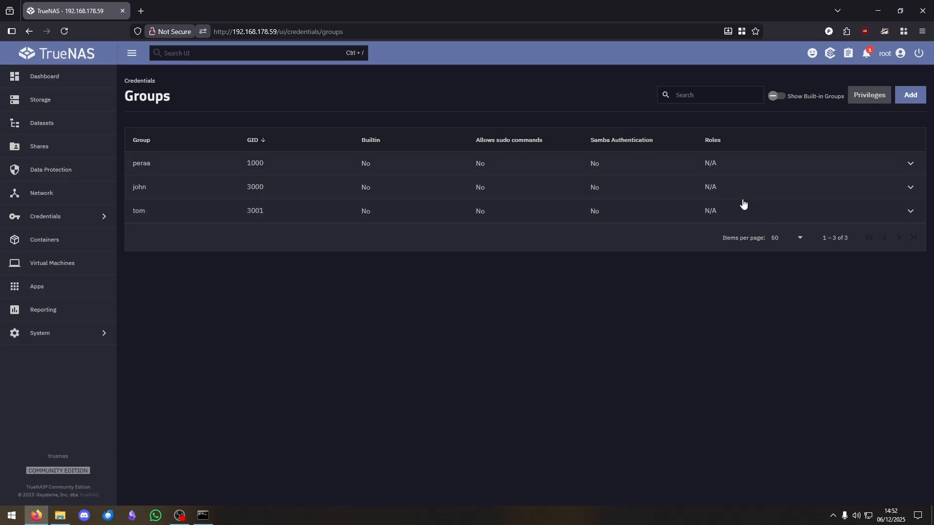
pyautogui.click(363, 187)
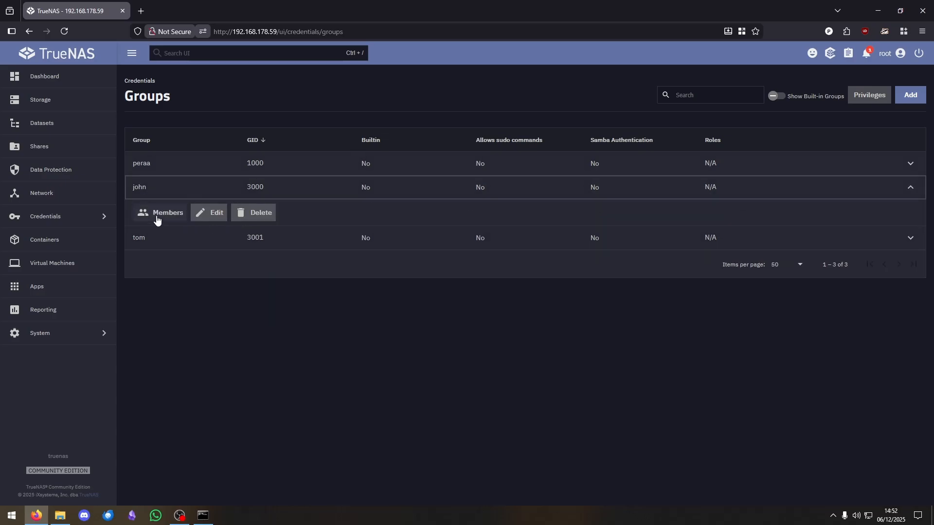
pyautogui.click(156, 216)
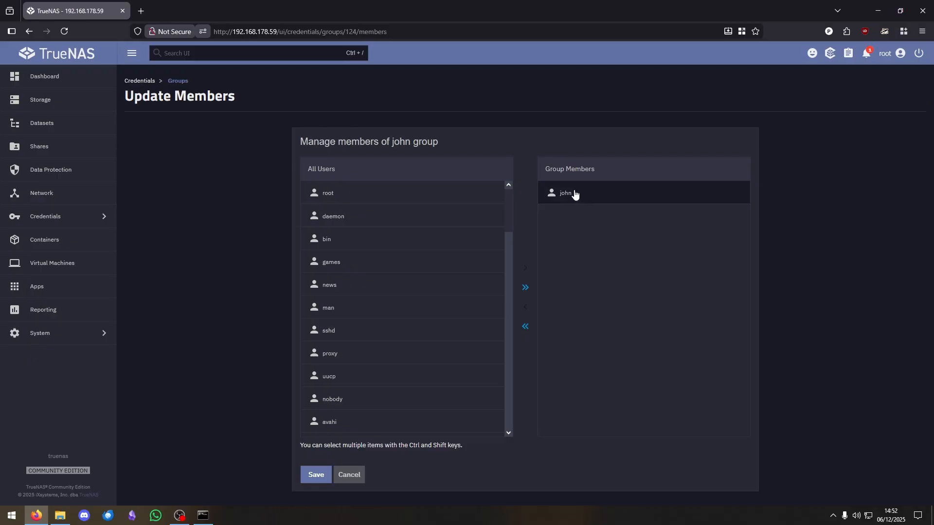
pyautogui.click(353, 474)
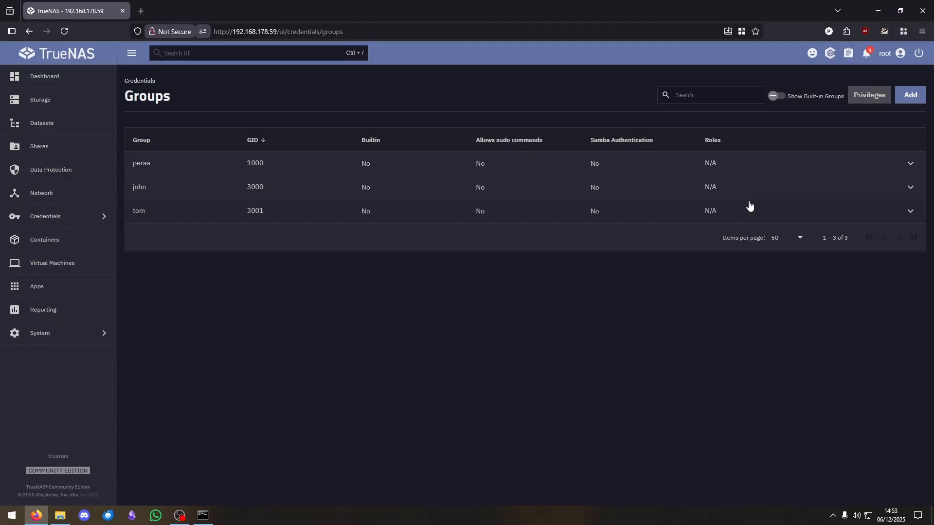
# - Create a new group named 'trio' (GID 3002)
pyautogui.click(908, 97)
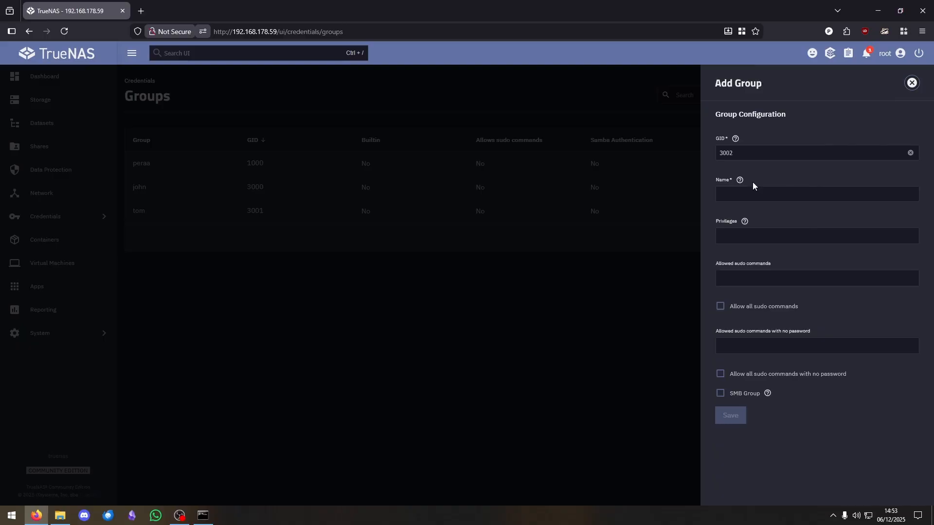
pyautogui.click(741, 193)
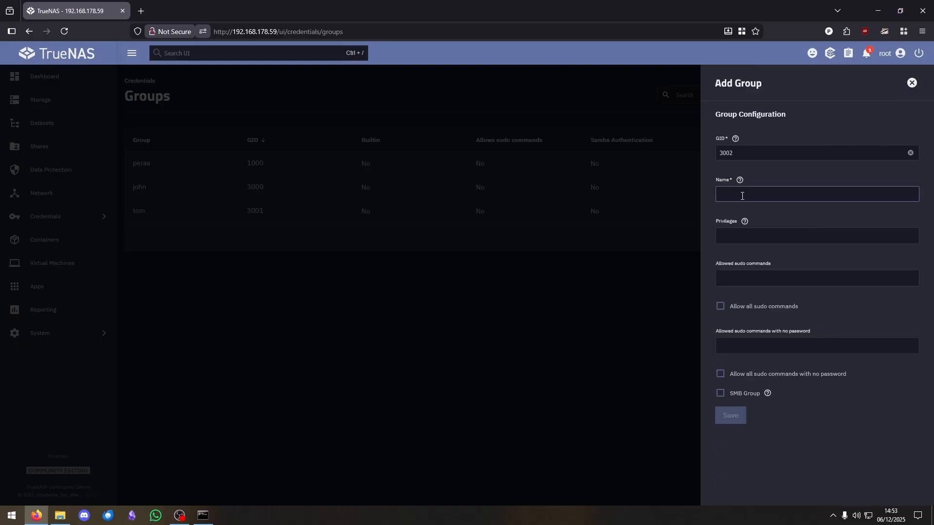
pyautogui.write('trio')
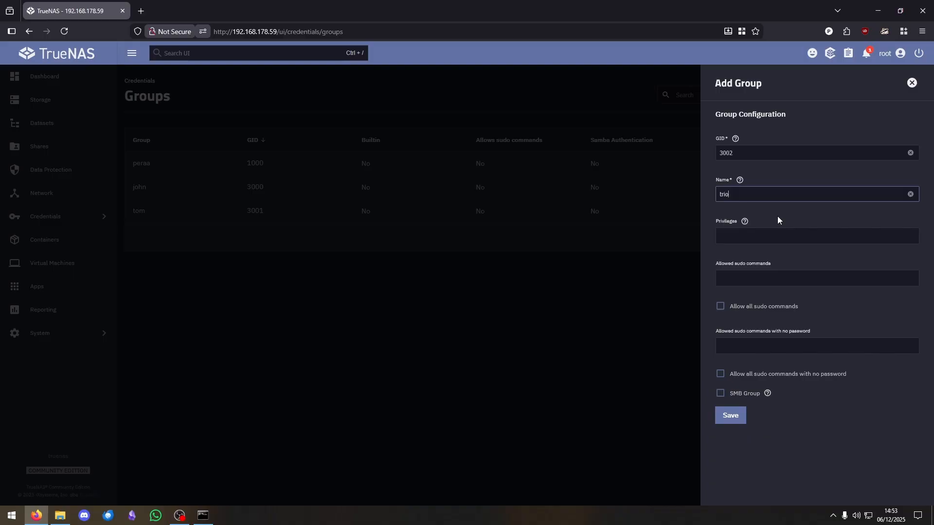
pyautogui.click(731, 417)
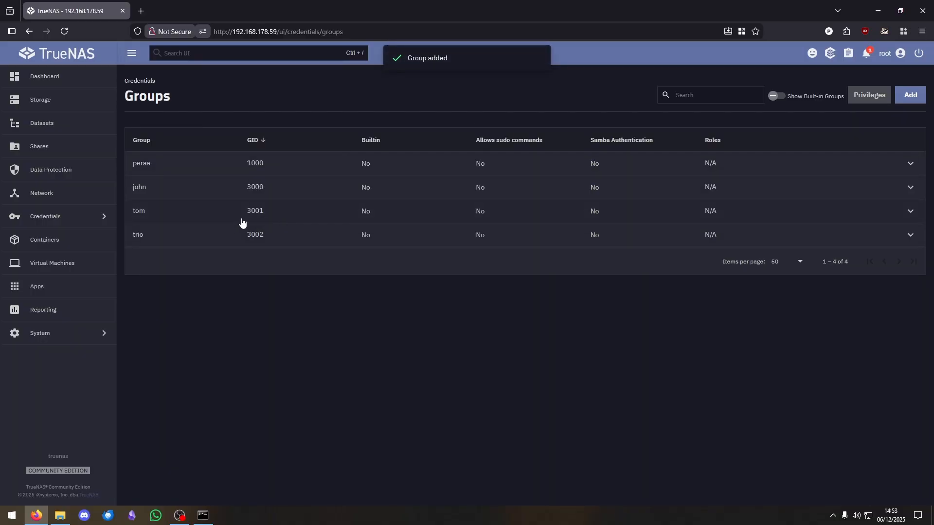
# - Add peraa, john and tom as trio's members and save
pyautogui.click(166, 245)
pyautogui.click(155, 261)
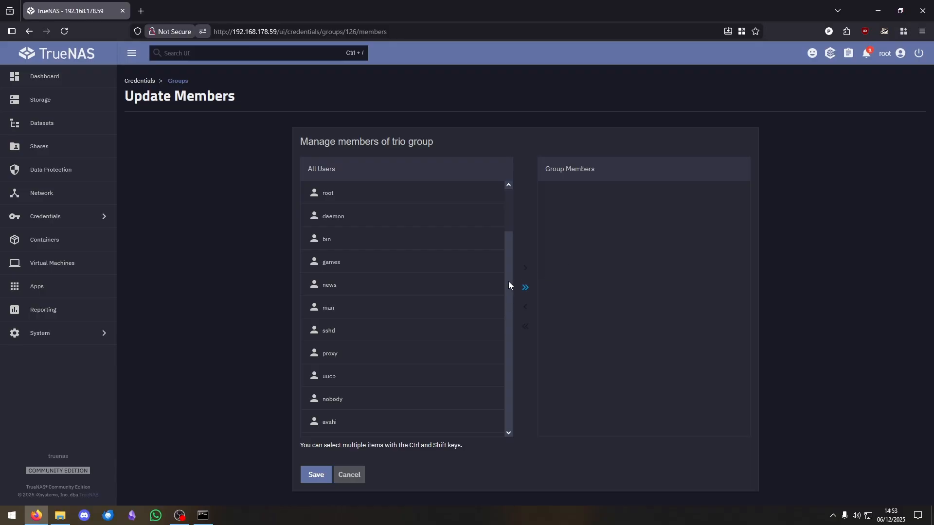
pyautogui.moveTo(507, 218); pyautogui.dragTo(514, 410)
pyautogui.click(361, 320)
pyautogui.click(375, 387)
pyautogui.keyDown('ctrl'); pyautogui.click(373, 405); pyautogui.keyUp('ctrl')
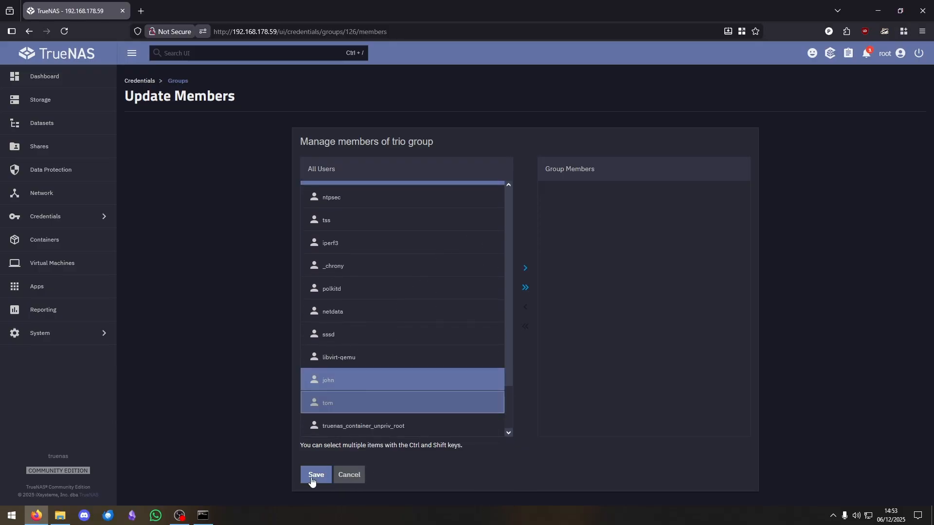
pyautogui.click(524, 270)
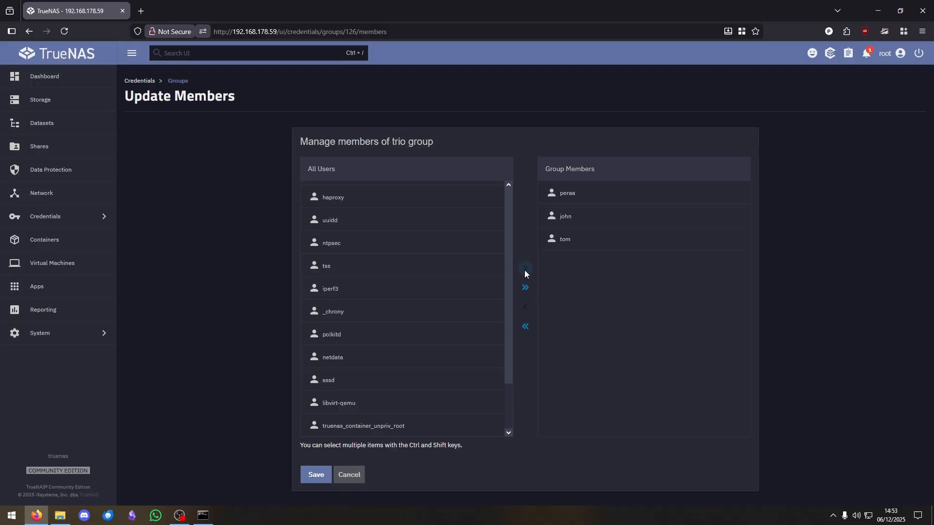
pyautogui.click(316, 475)
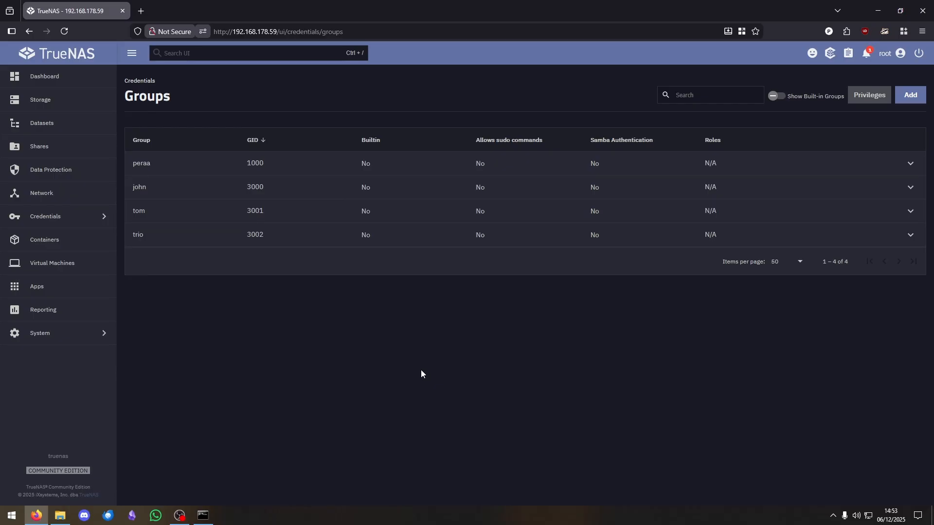
# - Create a new group named 'duo' (GID 3003)
pyautogui.click(910, 95)
pyautogui.click(744, 193)
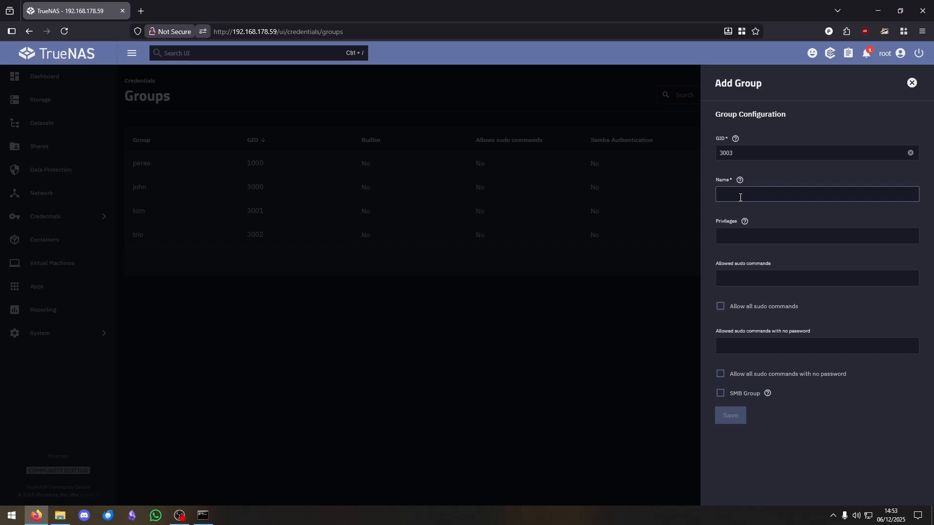
pyautogui.write('duo')
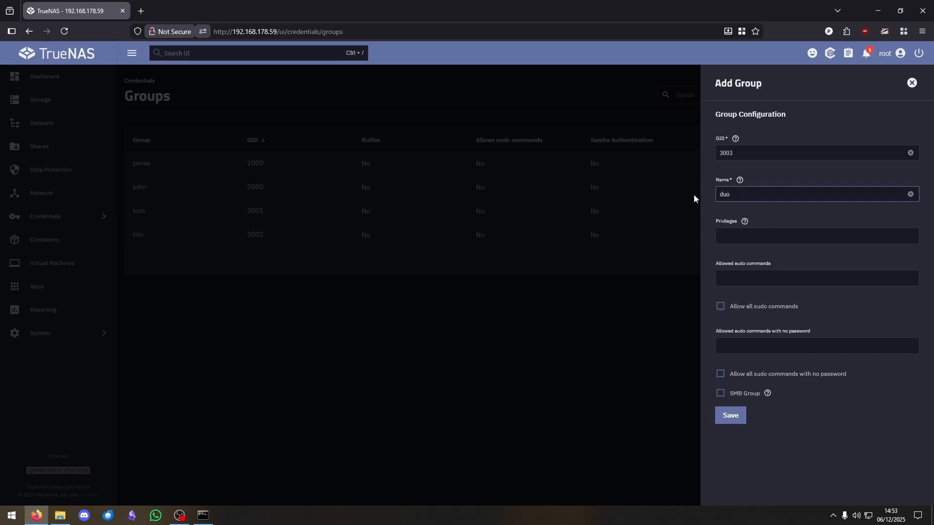
pyautogui.click(734, 415)
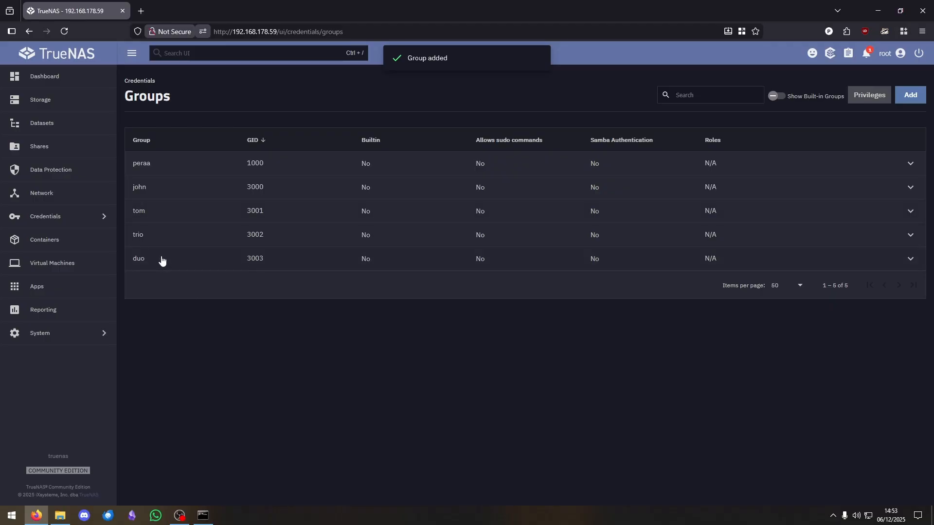
# - Add john and tom as duo's members, save, then reopen Members to confirm
pyautogui.click(535, 267)
pyautogui.click(159, 287)
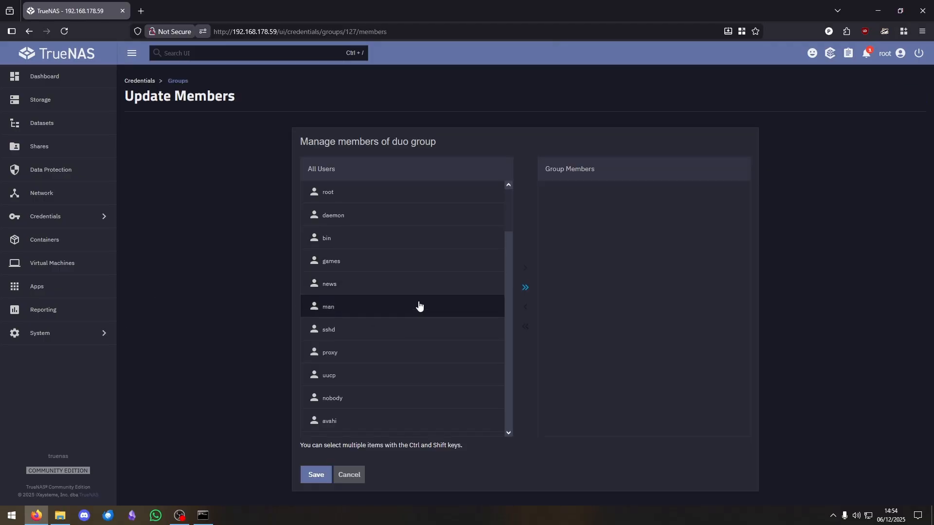
pyautogui.scroll(-10, 420, 307)
pyautogui.moveTo(508, 296); pyautogui.dragTo(521, 416)
pyautogui.click(355, 385)
pyautogui.keyDown('ctrl'); pyautogui.click(392, 401); pyautogui.keyUp('ctrl')
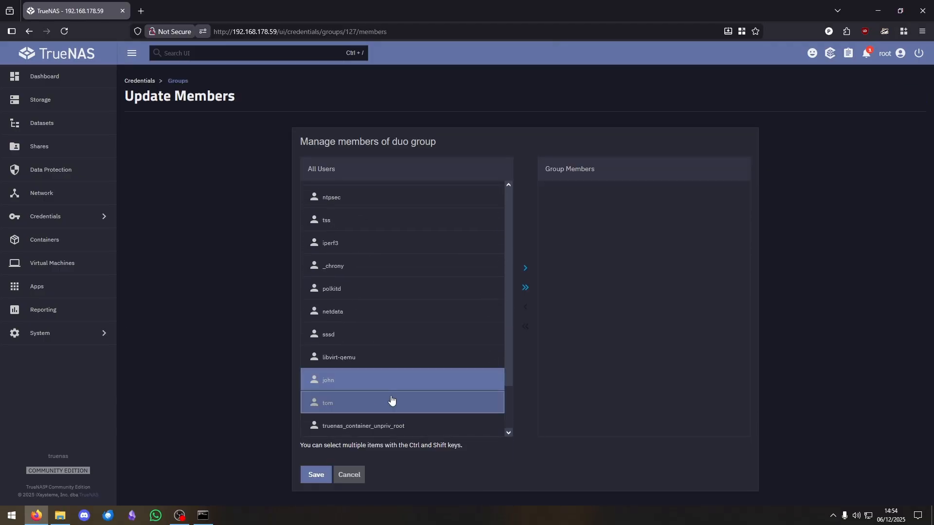
pyautogui.click(525, 268)
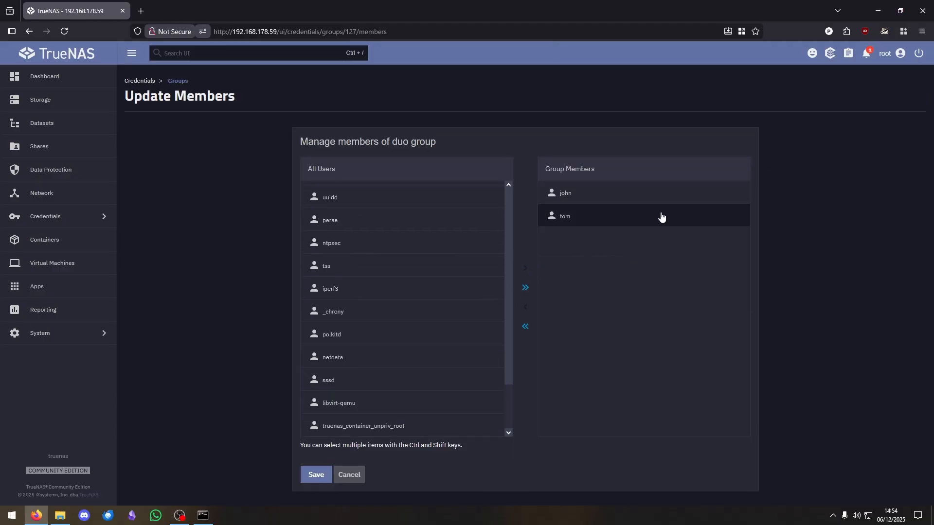
pyautogui.click(303, 476)
pyautogui.click(214, 265)
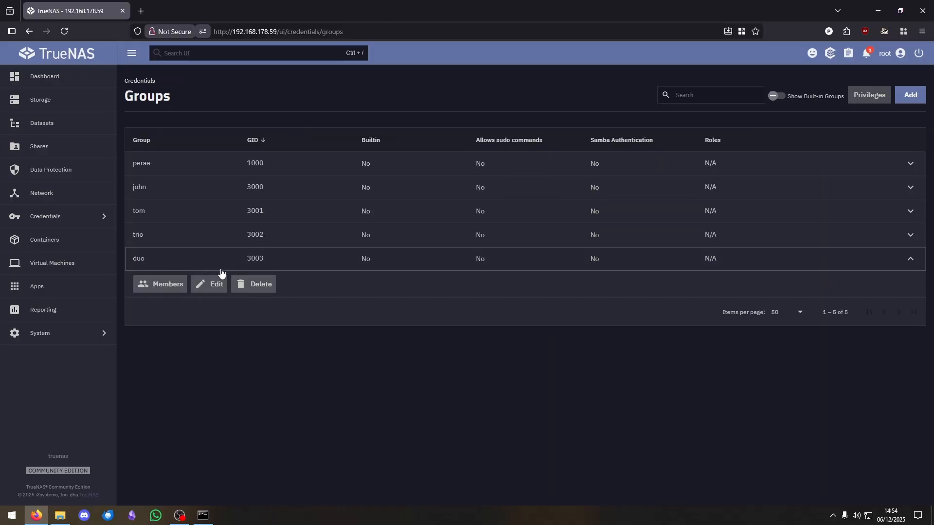
pyautogui.click(161, 287)
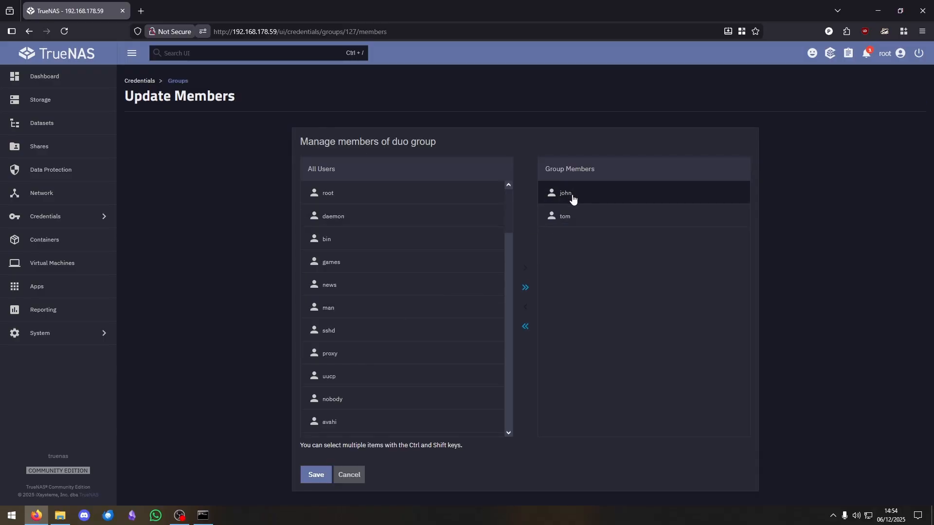
pyautogui.click(320, 479)
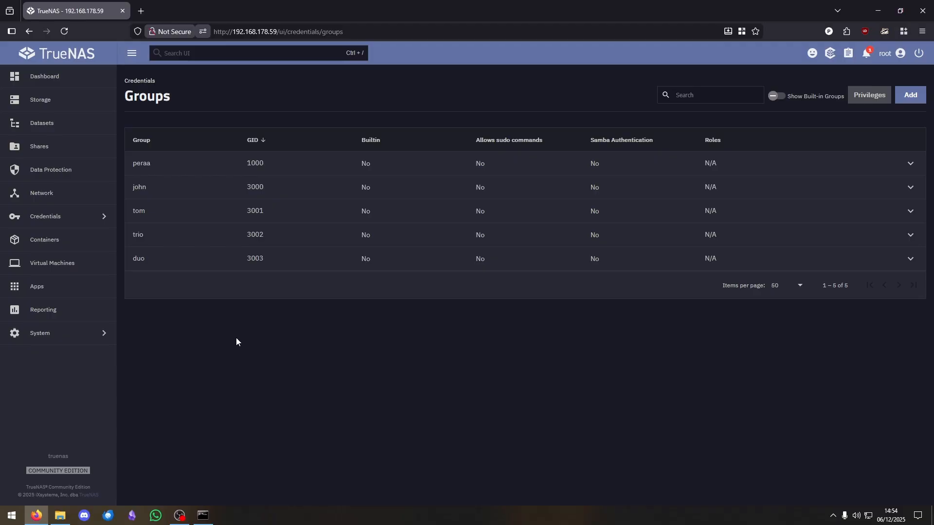
# - View the System > Services overview, then open the downloads (V:) share in File Explorer
pyautogui.click(88, 339)
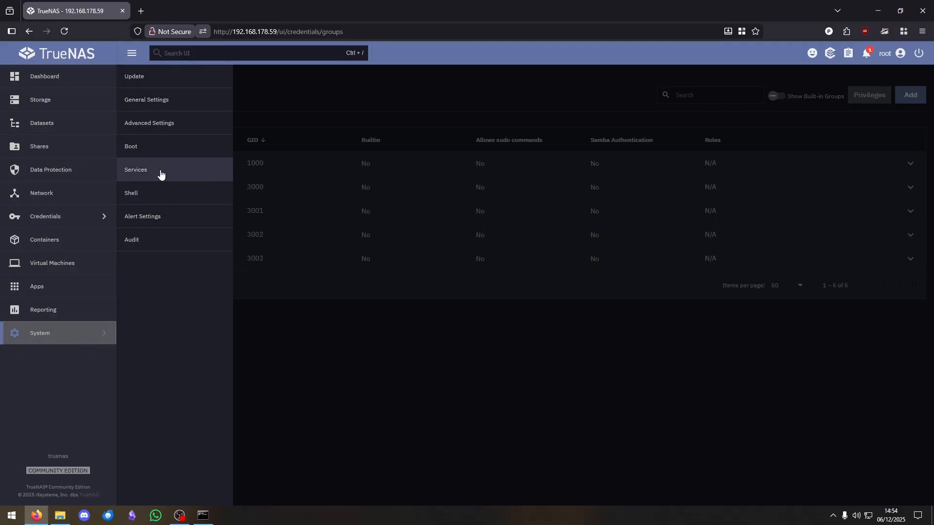
pyautogui.click(161, 173)
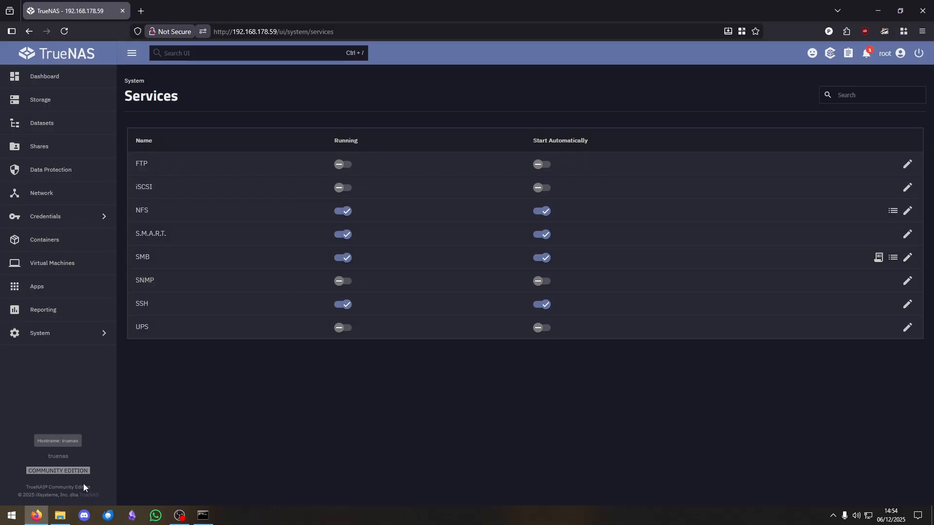
pyautogui.click(60, 515)
# - Clear the folder selection in the downloads share and return to the TrueNAS Services page
pyautogui.click(466, 305)
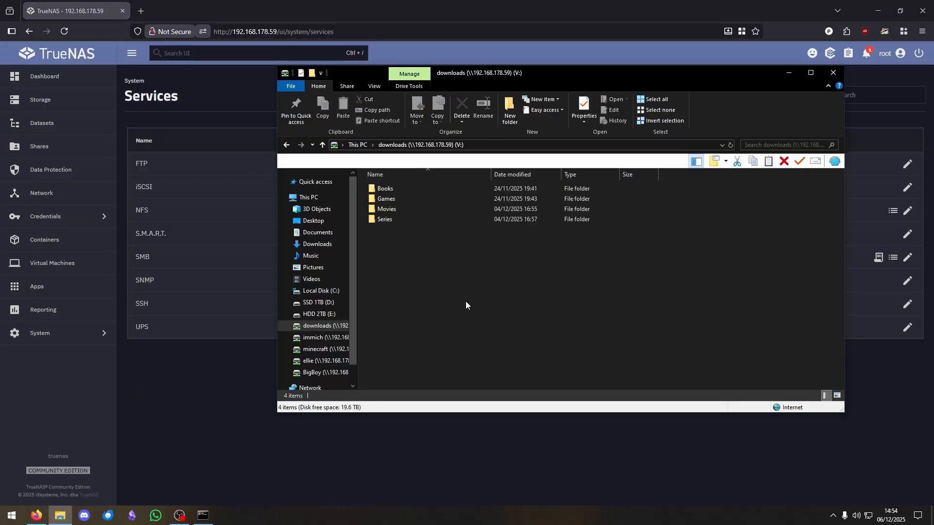
pyautogui.click(203, 392)
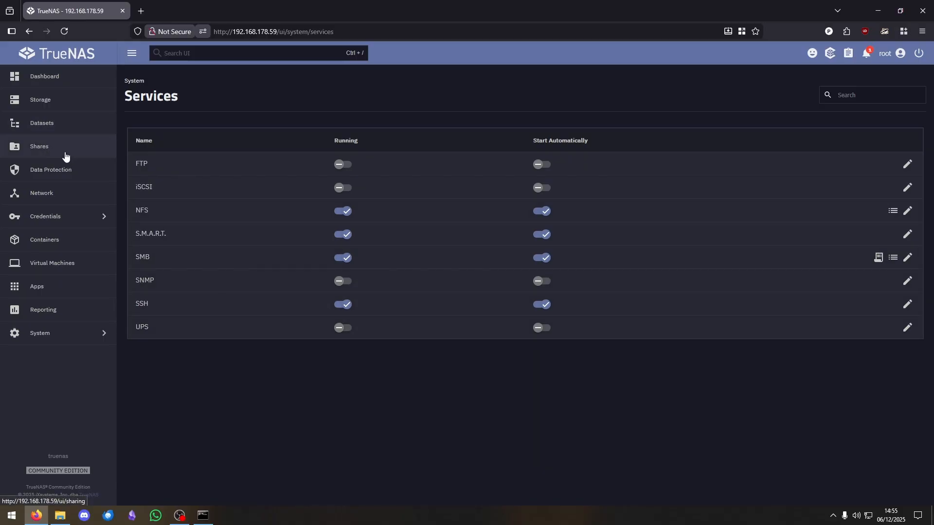
# - Go to the Datasets page and select the lake dataset to view its details
pyautogui.click(59, 129)
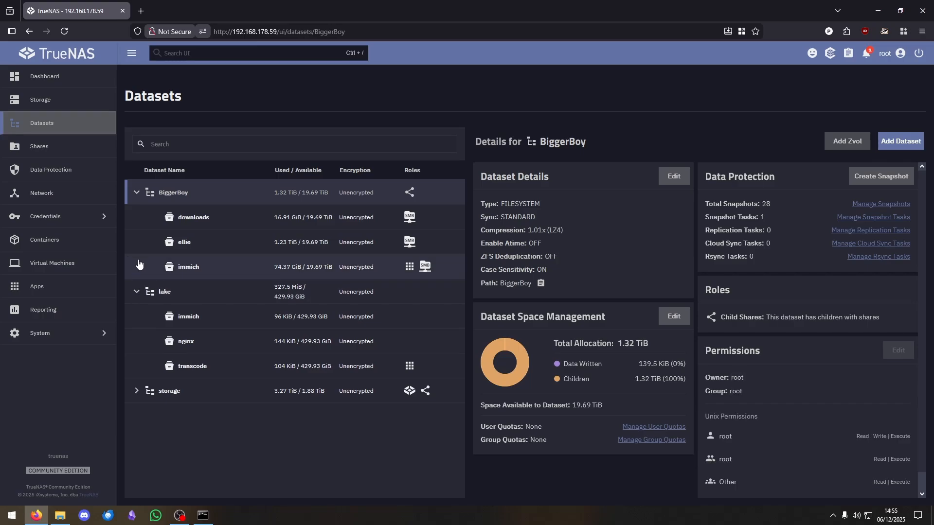
pyautogui.click(391, 302)
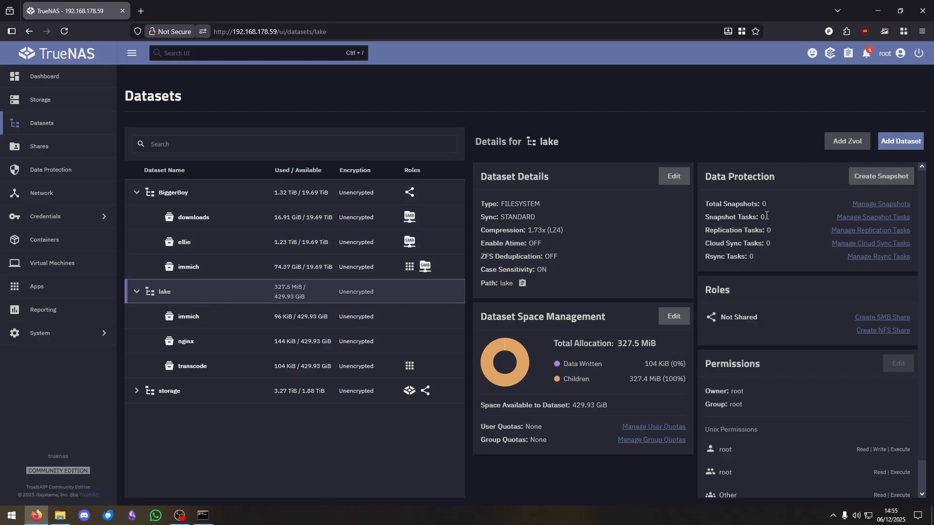
# - Add a child dataset named 'Youtube' under lake with the Generic preset and save it
pyautogui.click(892, 148)
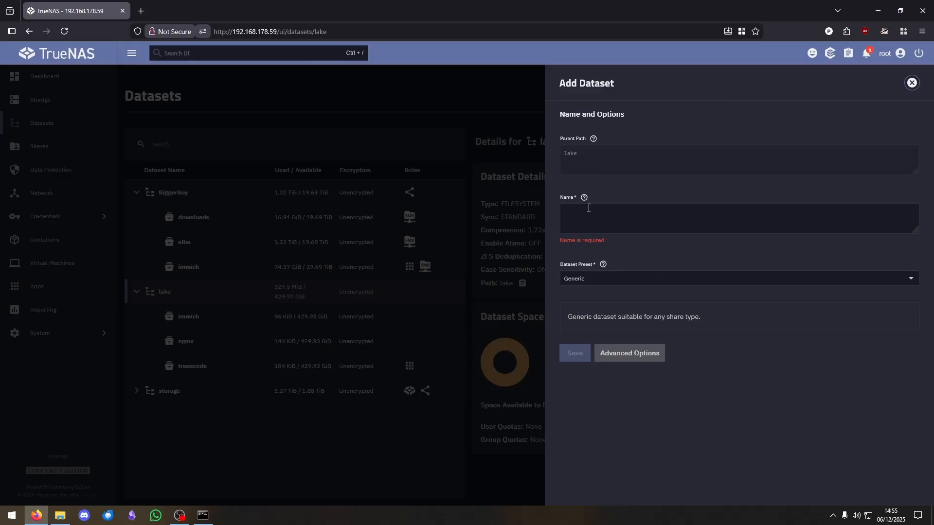
pyautogui.click(590, 210)
pyautogui.write('You')
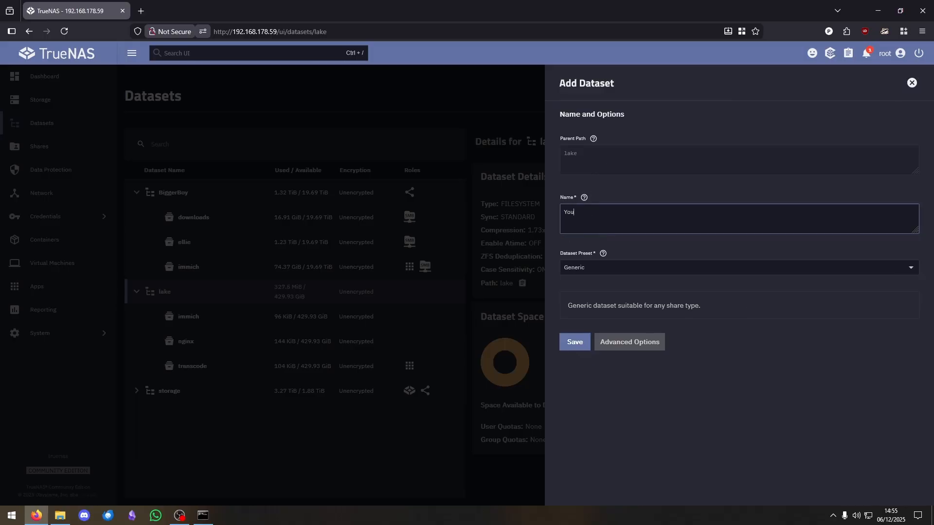
pyautogui.write('tube')
pyautogui.click(611, 272)
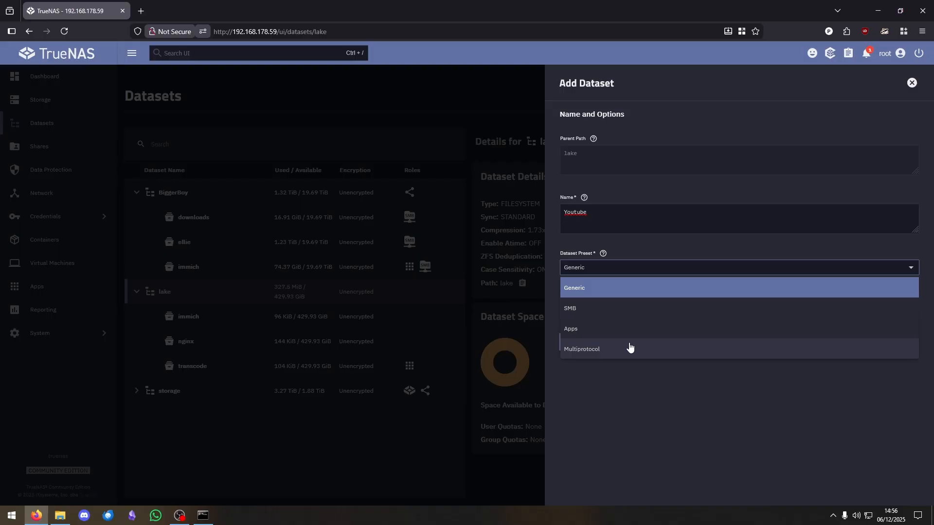
pyautogui.click(625, 290)
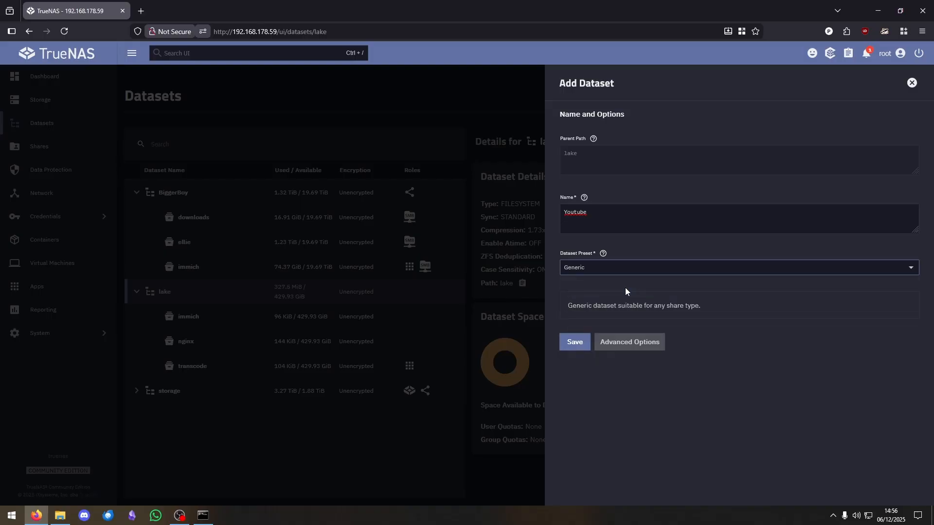
pyautogui.click(574, 342)
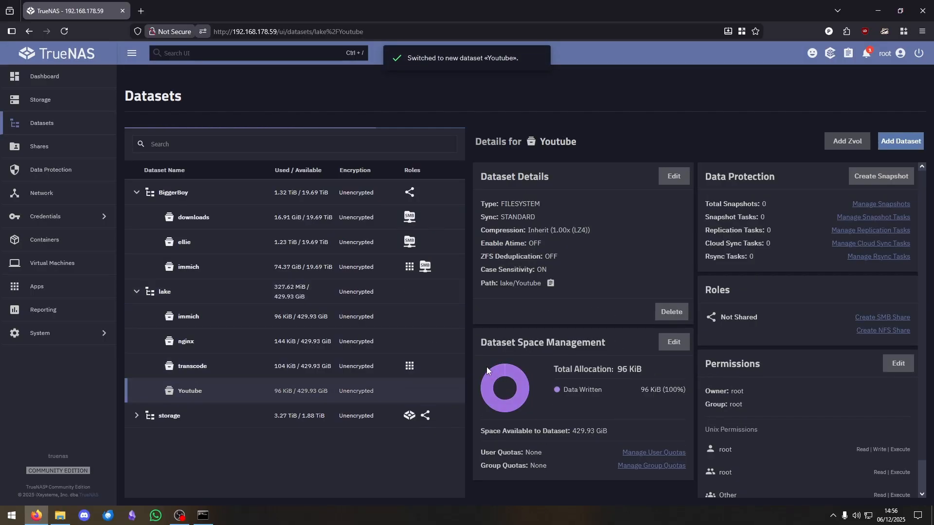
pyautogui.scroll(-2, 788, 375)
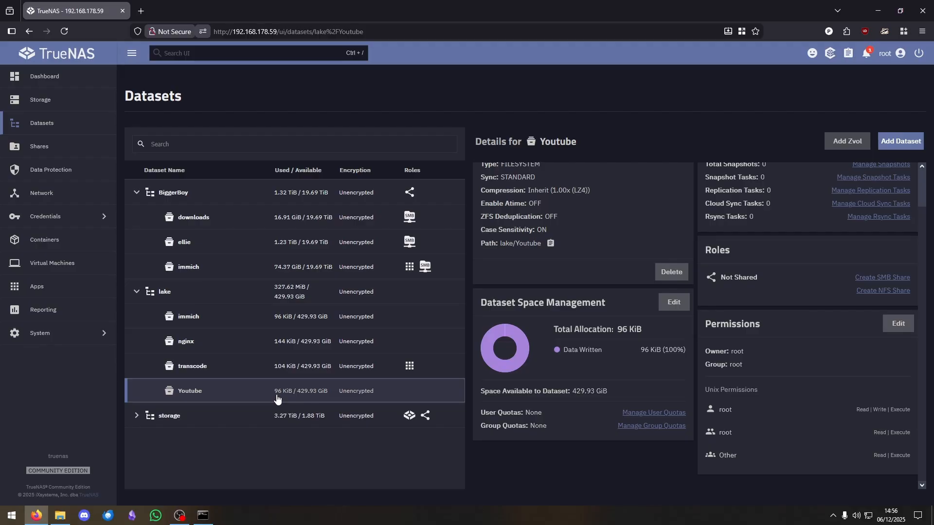
# - Add an SMB share with path /mnt/lake/Youtube and restart the SMB service
pyautogui.click(49, 152)
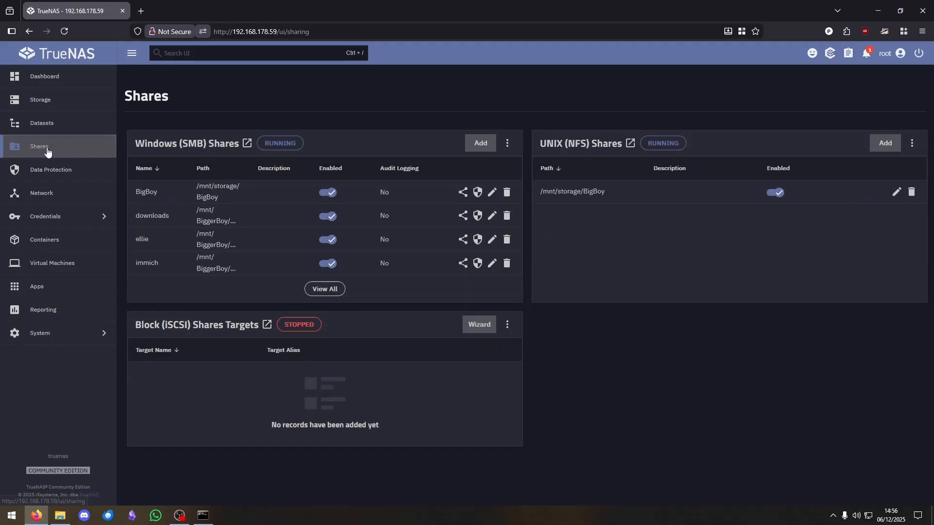
pyautogui.click(481, 143)
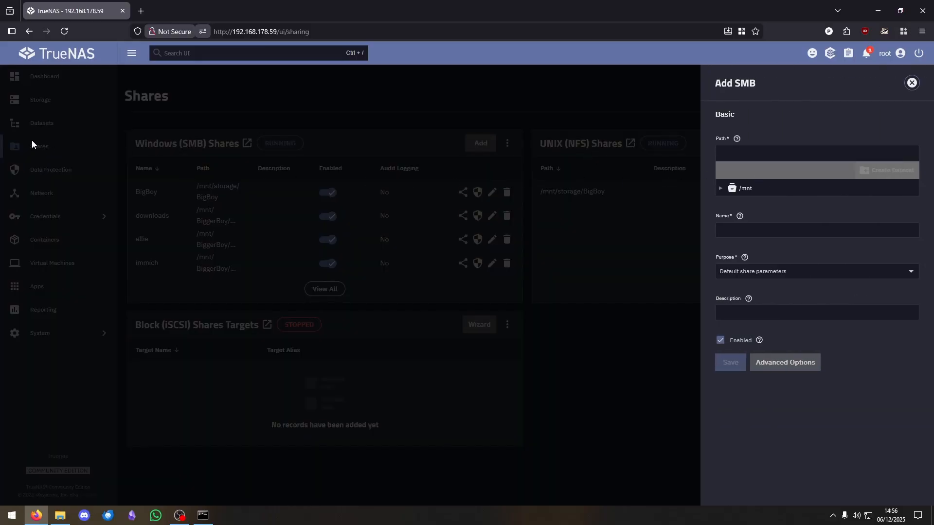
pyautogui.click(730, 190)
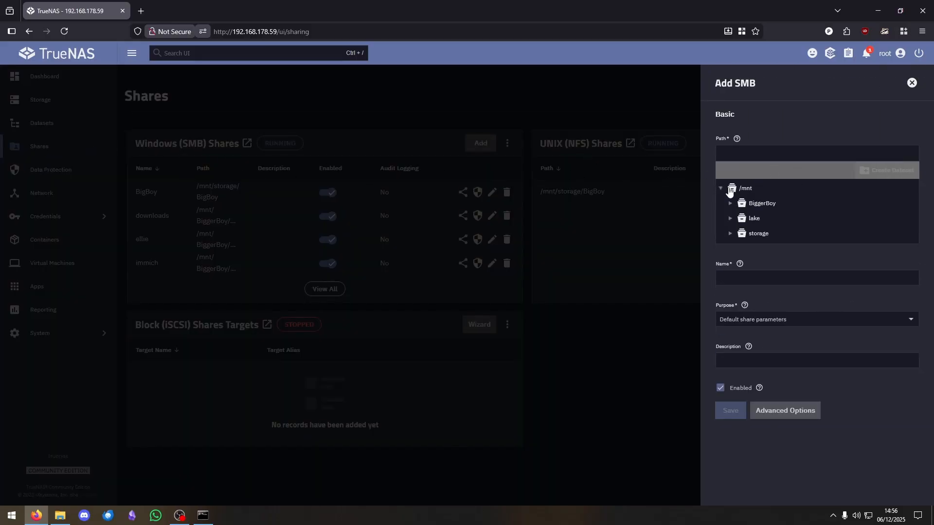
pyautogui.click(731, 219)
pyautogui.click(757, 234)
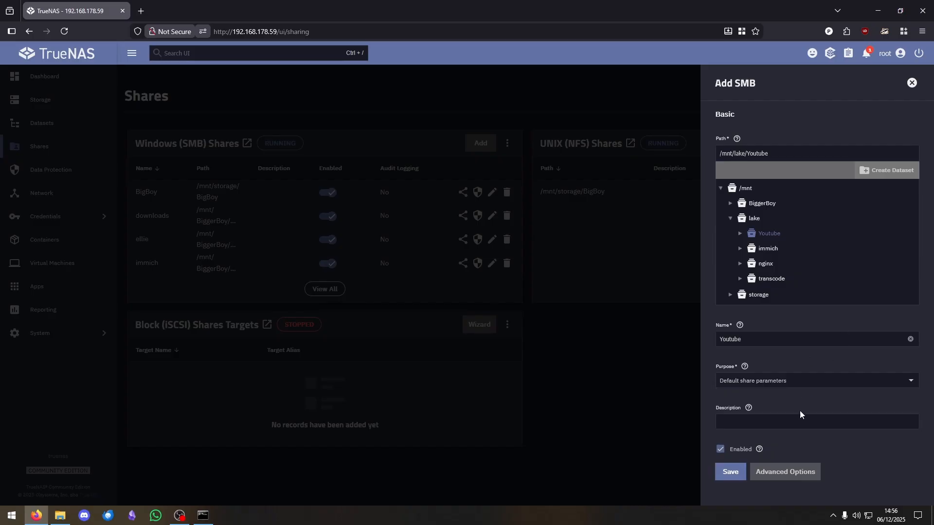
pyautogui.click(731, 473)
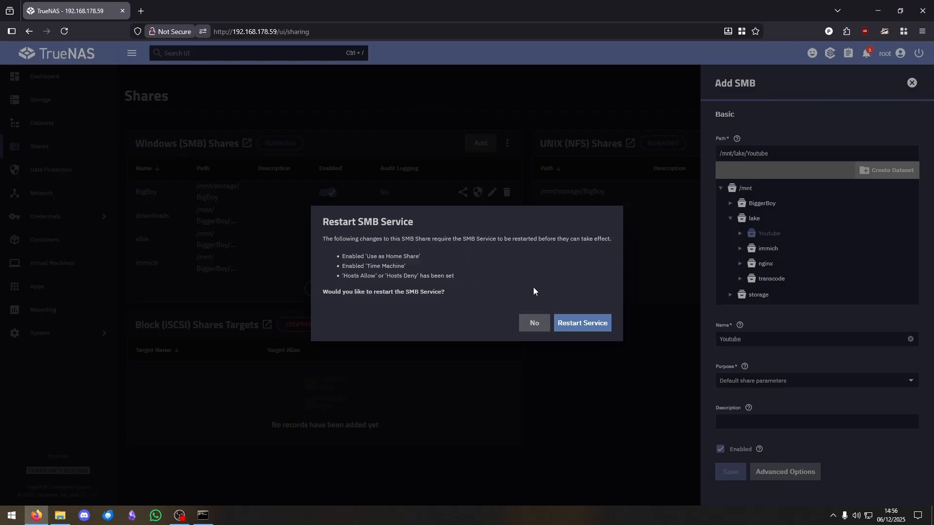
pyautogui.click(582, 325)
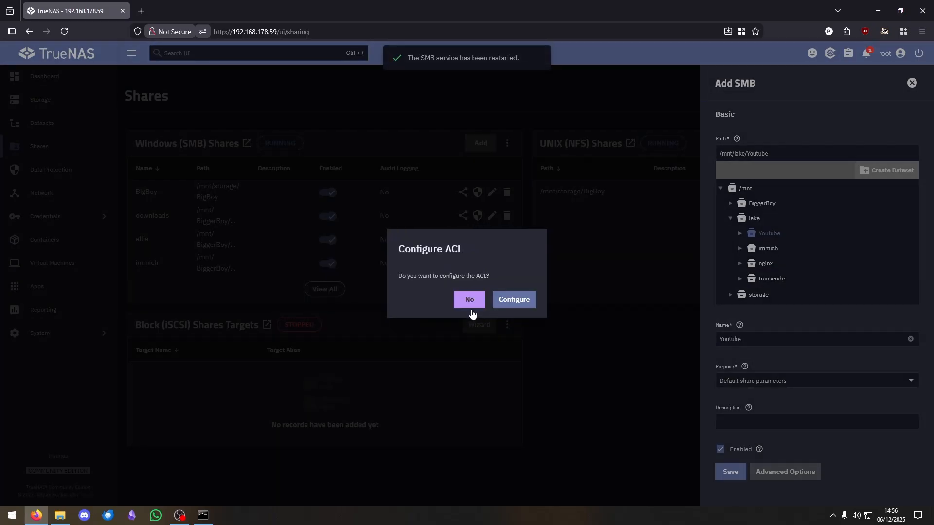
# - Open the share's ACL editor, return to the Datasets list, and launch File Explorer
pyautogui.click(513, 304)
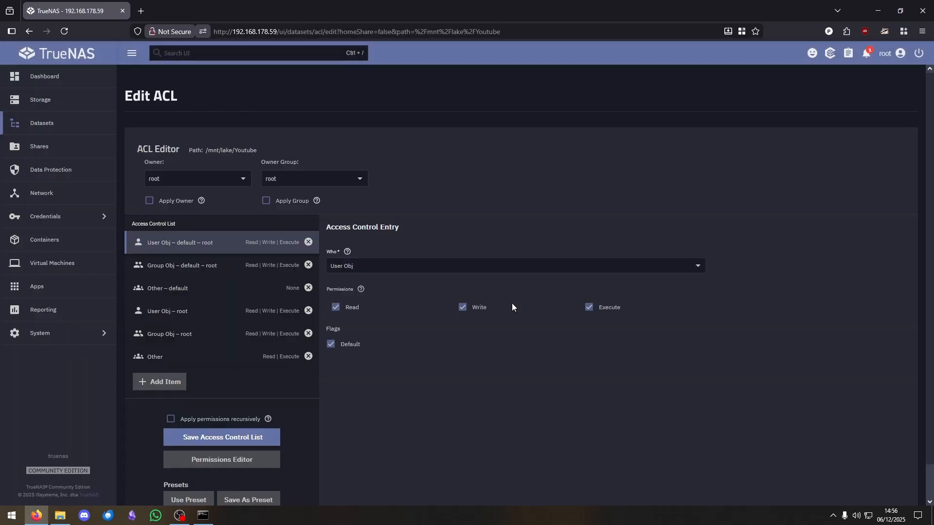
pyautogui.click(10, 124)
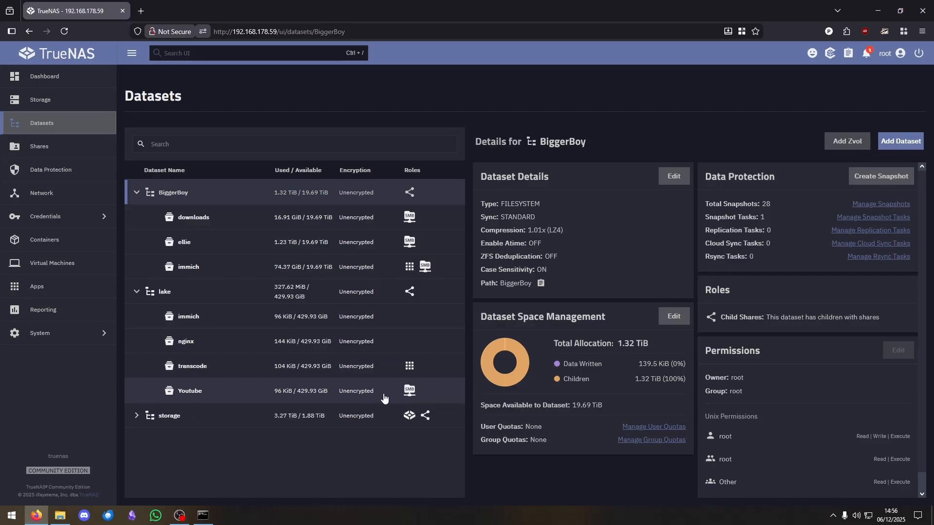
pyautogui.click(61, 516)
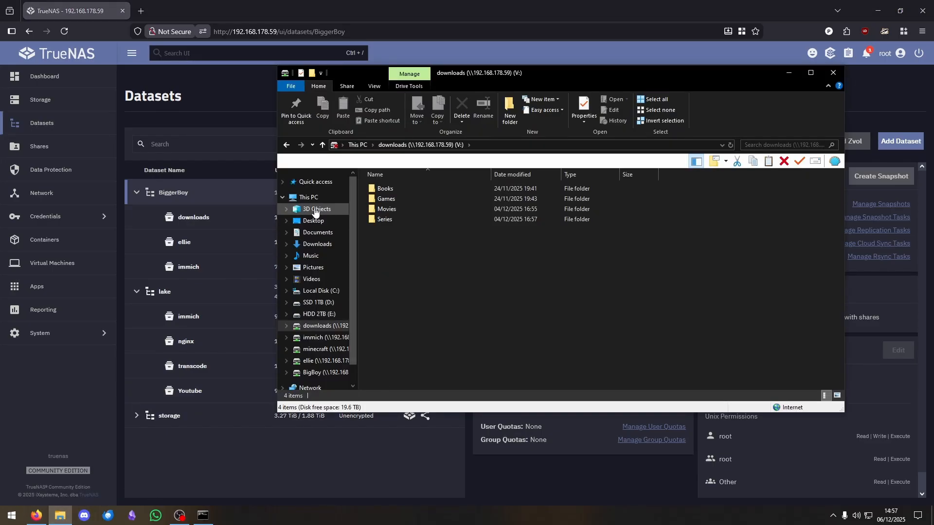
# - From This PC, map the Youtube share at \\192.168.178.59\Youtube as drive U:
pyautogui.click(297, 198)
pyautogui.rightClick(680, 359)
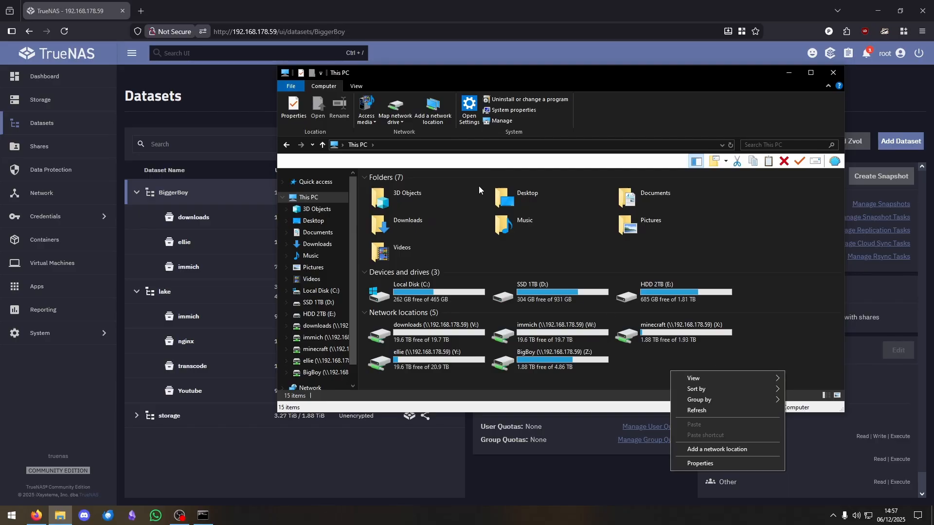
pyautogui.click(395, 107)
pyautogui.click(512, 240)
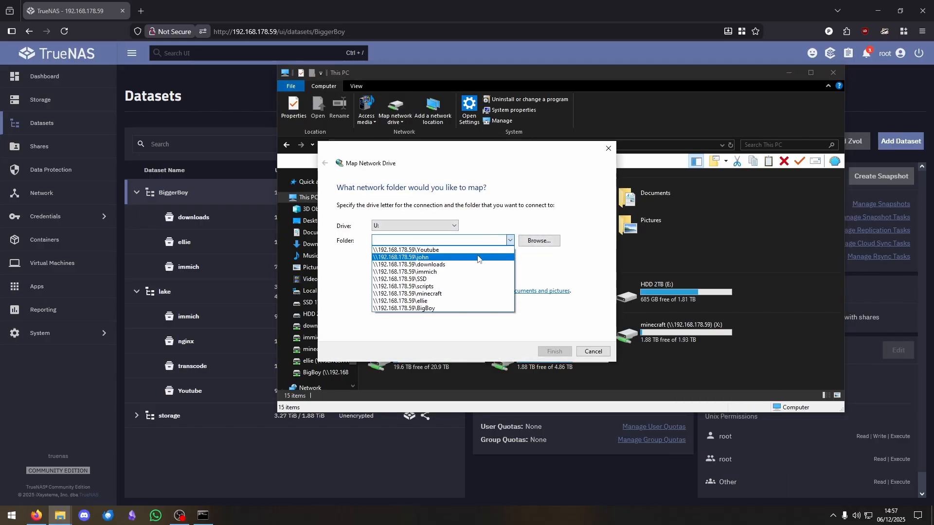
pyautogui.click(471, 251)
pyautogui.click(451, 238)
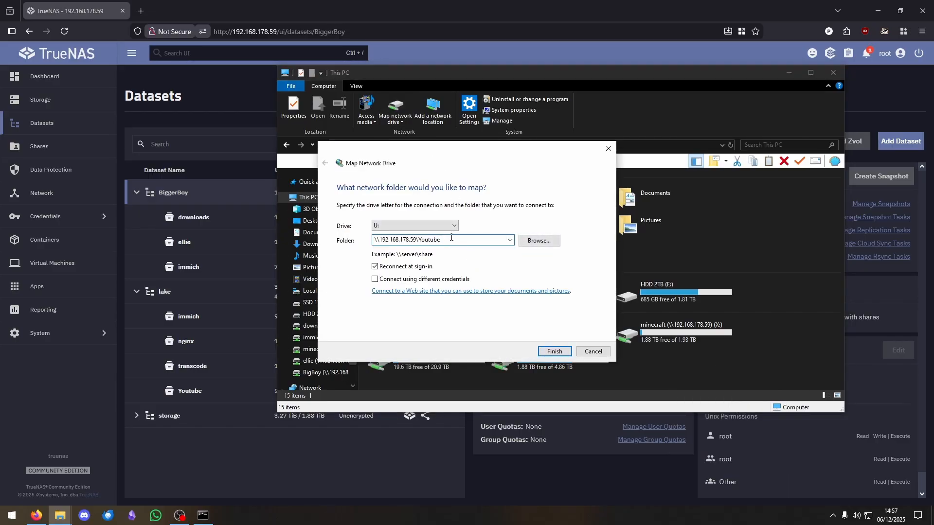
pyautogui.click(554, 352)
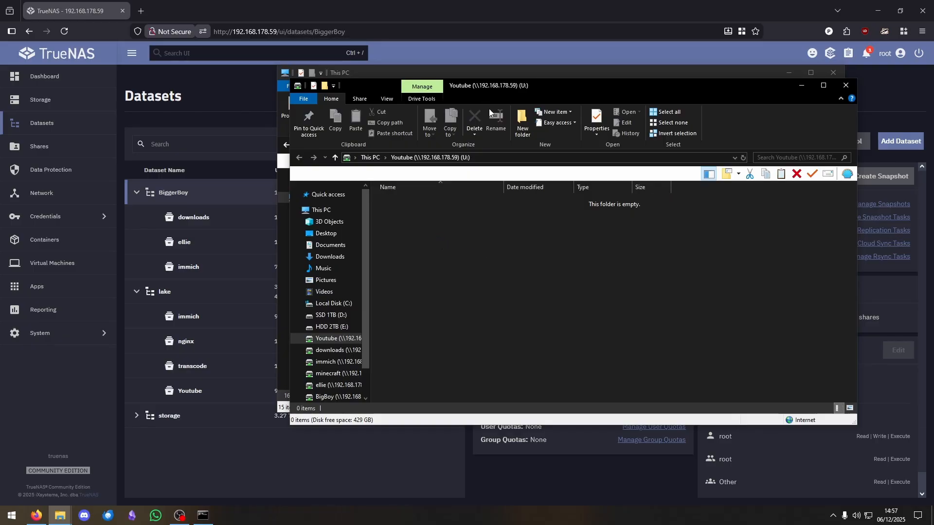
# - Minimise both the This PC and the Youtube drive windows
pyautogui.moveTo(514, 86); pyautogui.dragTo(514, 129)
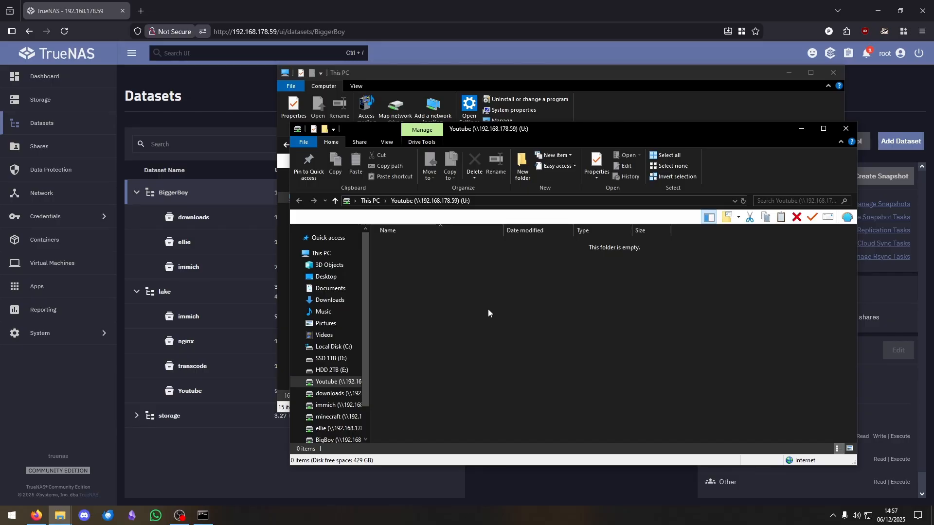
pyautogui.click(790, 74)
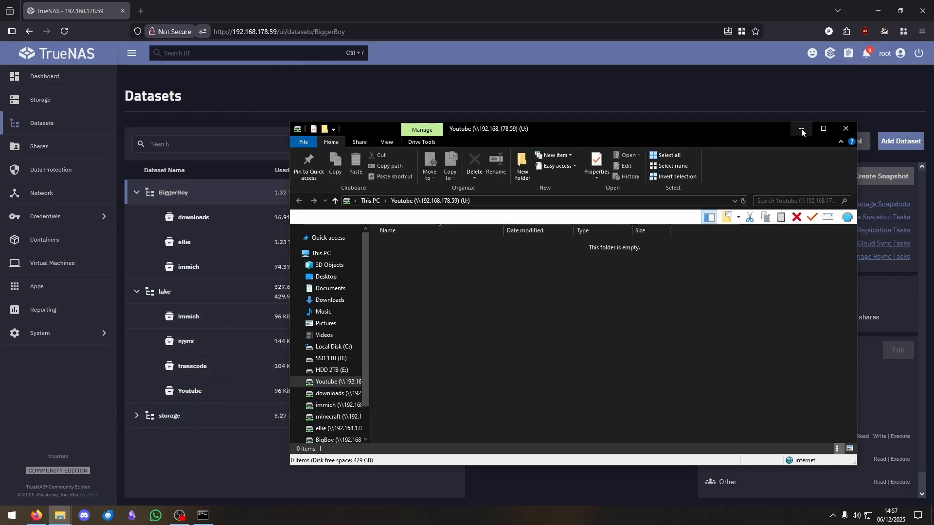
pyautogui.click(801, 128)
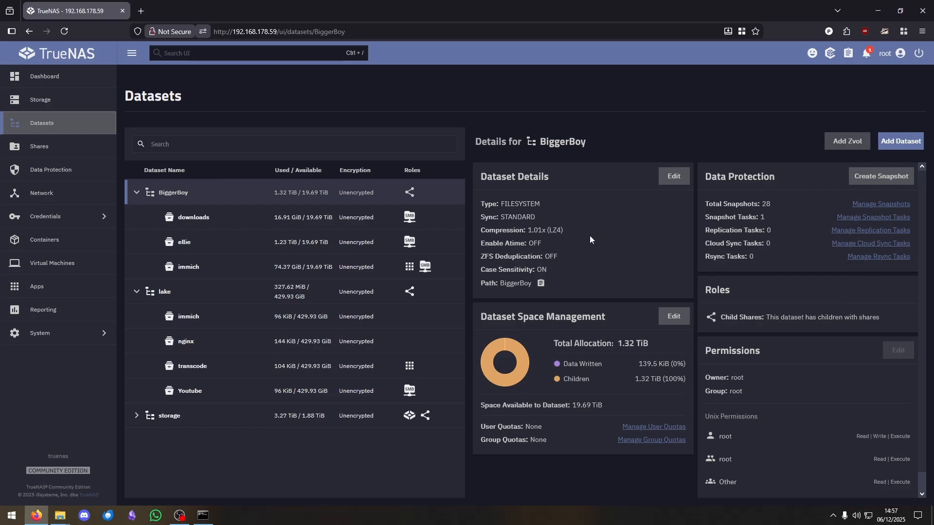
# - Under lake/Youtube, create per-user child datasets named john and tom
pyautogui.click(382, 390)
pyautogui.scroll(-1, 681, 302)
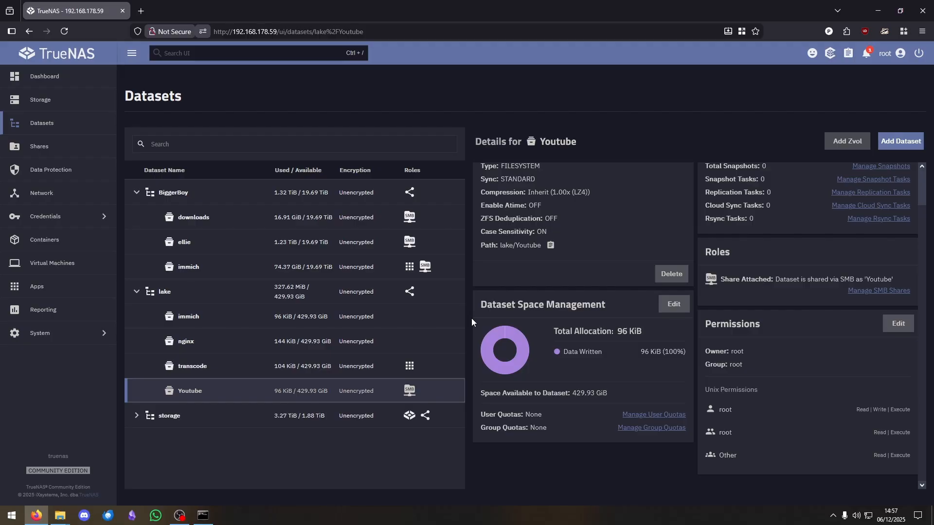
pyautogui.click(903, 142)
pyautogui.click(623, 225)
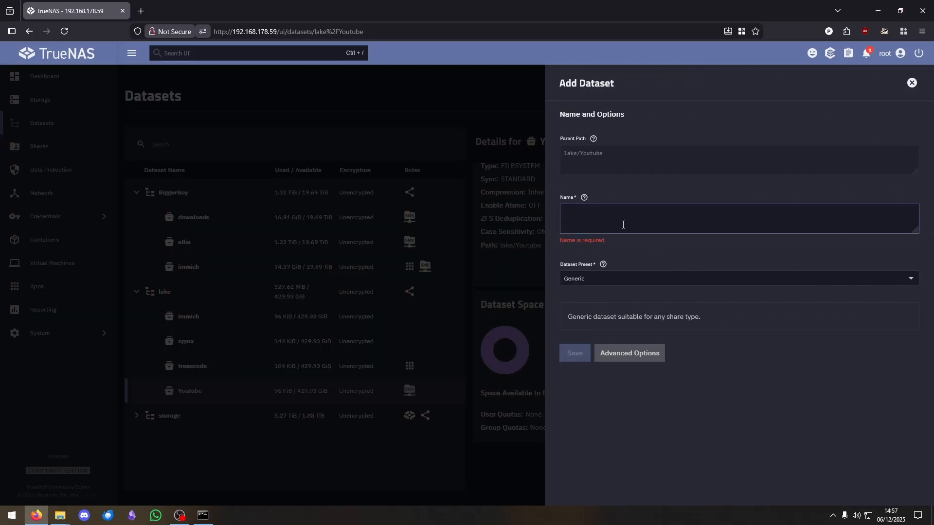
pyautogui.write('john')
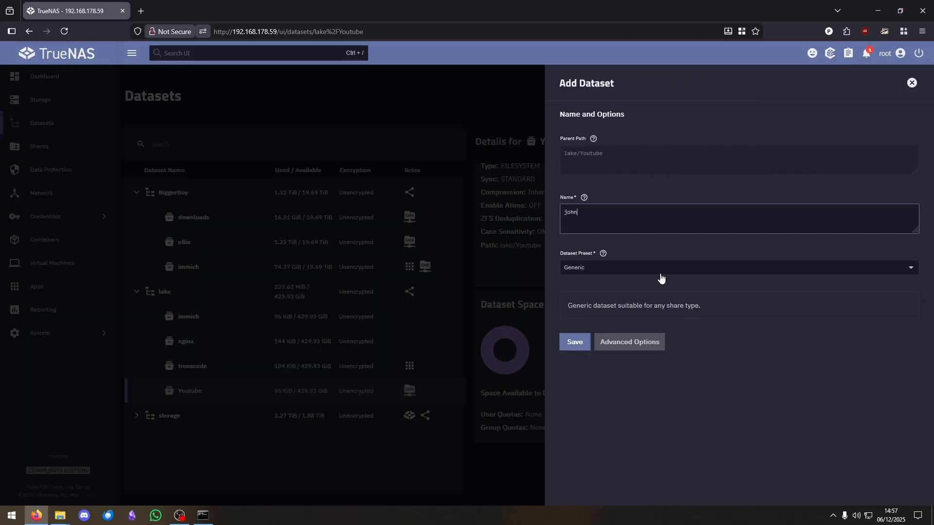
pyautogui.click(575, 347)
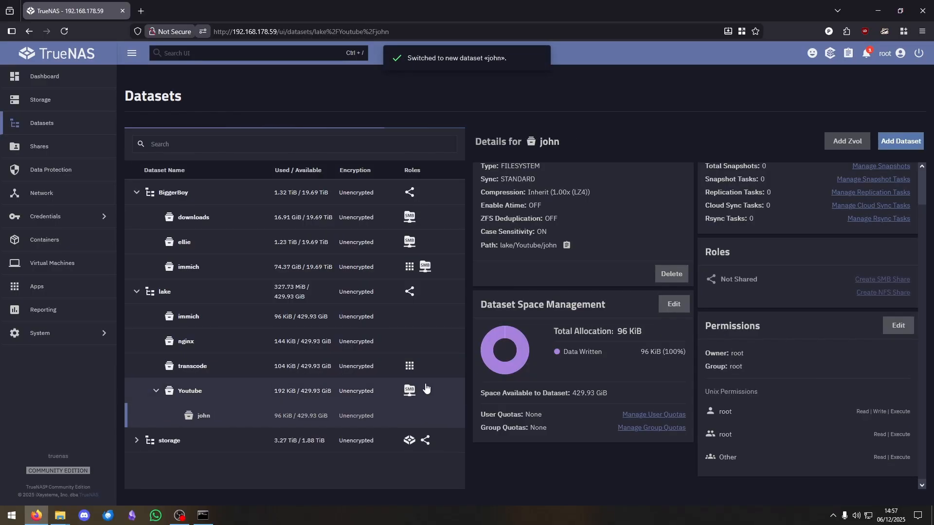
pyautogui.click(895, 141)
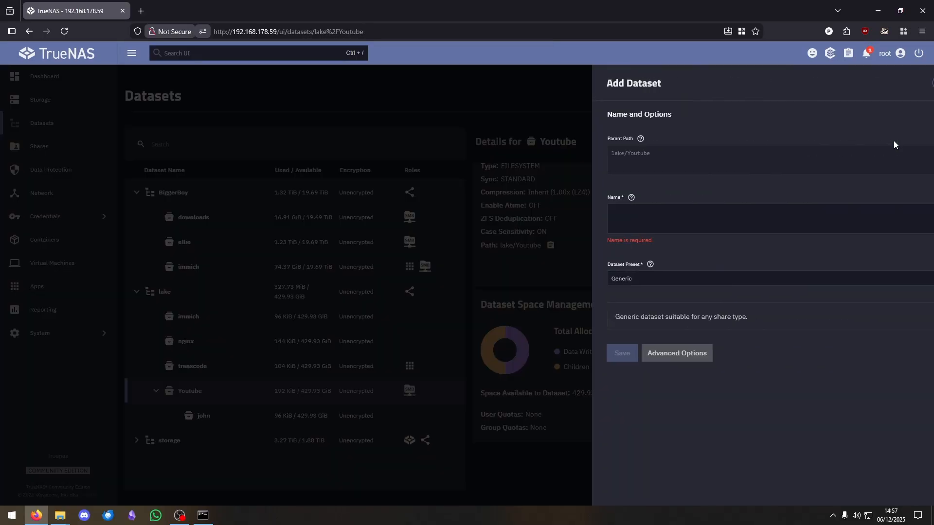
pyautogui.write('tom')
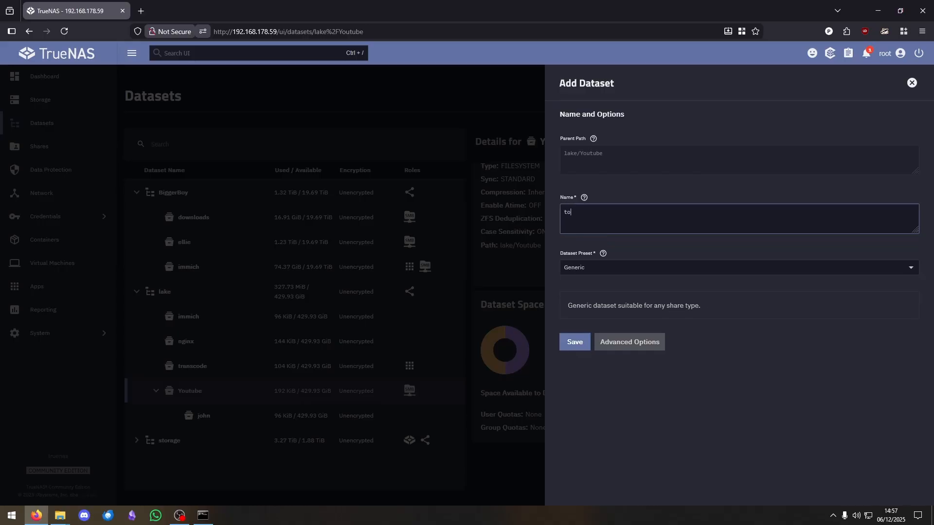
pyautogui.click(568, 352)
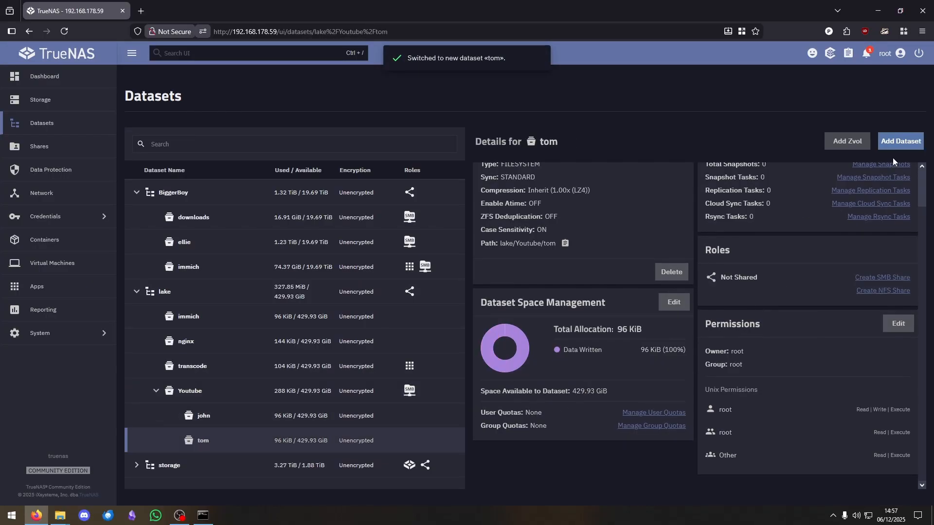
# - Create two more child datasets under Youtube, named trio and duo
pyautogui.click(385, 393)
pyautogui.click(898, 146)
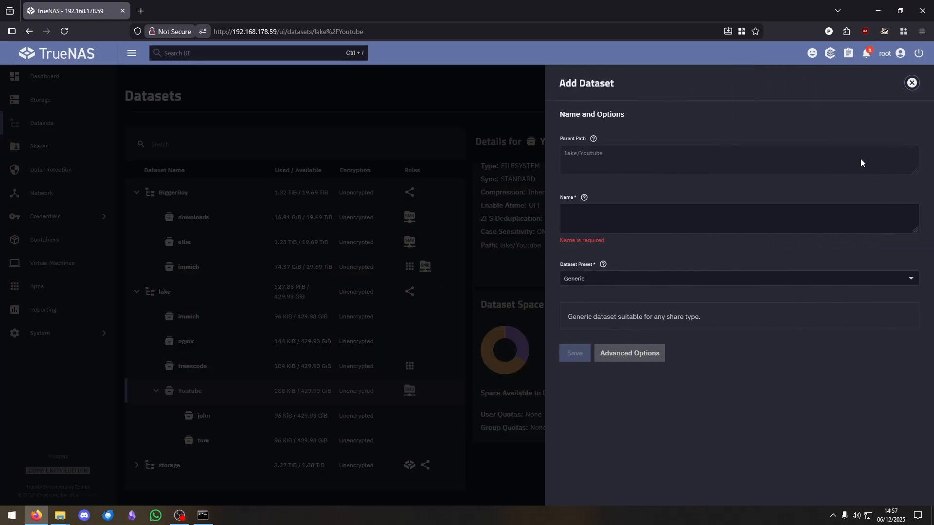
pyautogui.click(651, 215)
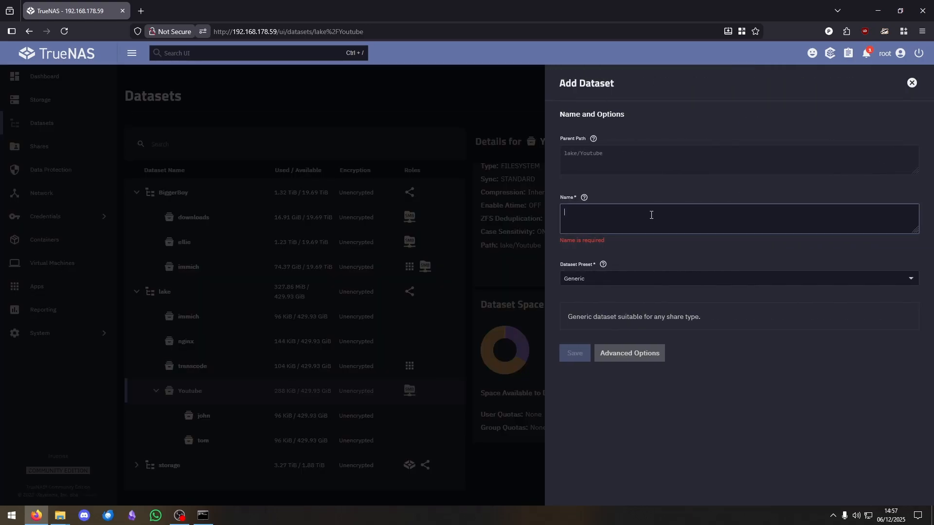
pyautogui.write('trio')
pyautogui.click(566, 342)
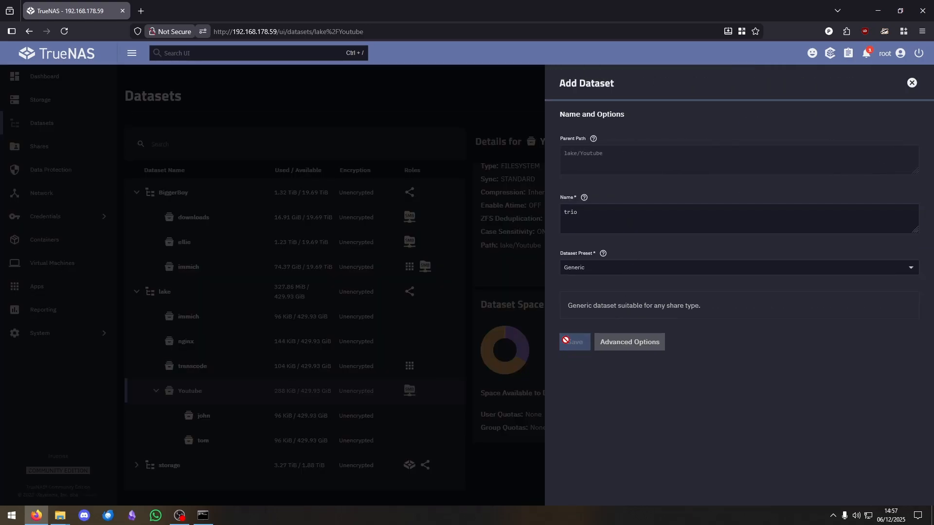
pyautogui.click(438, 396)
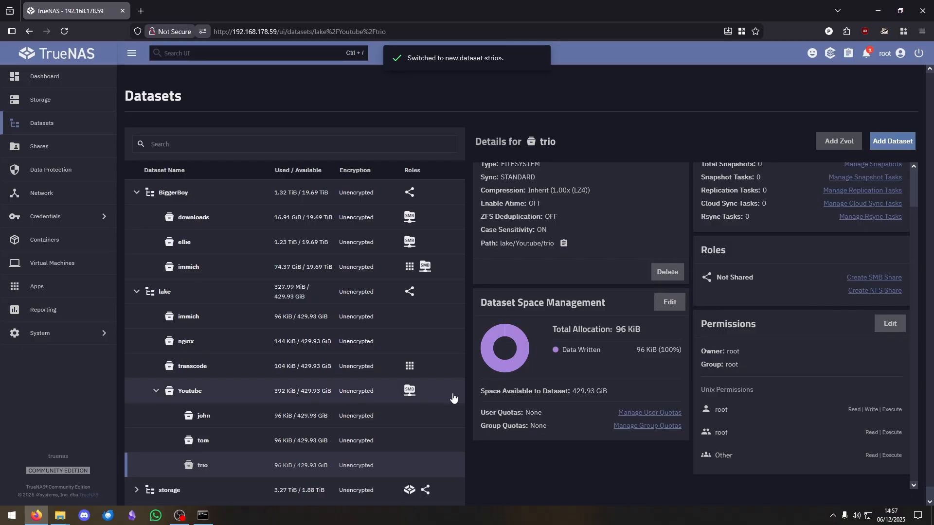
pyautogui.click(895, 142)
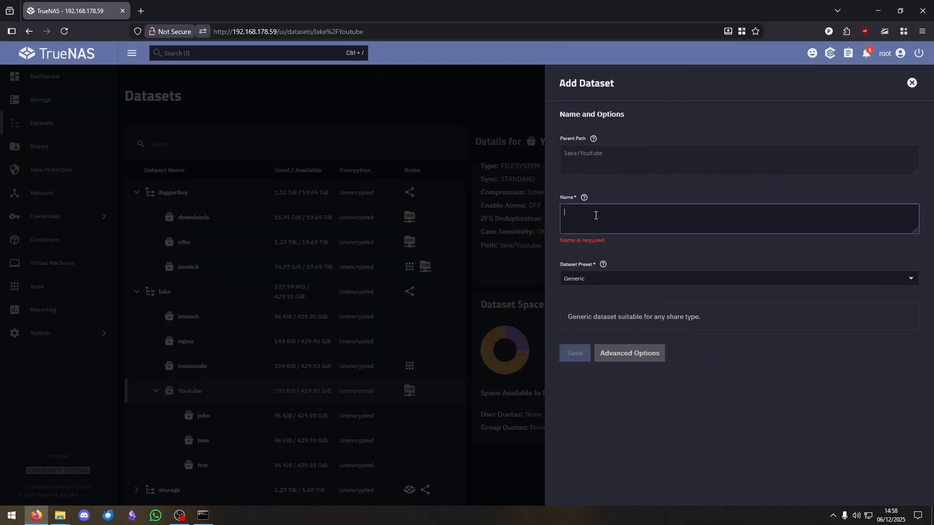
pyautogui.write('duo')
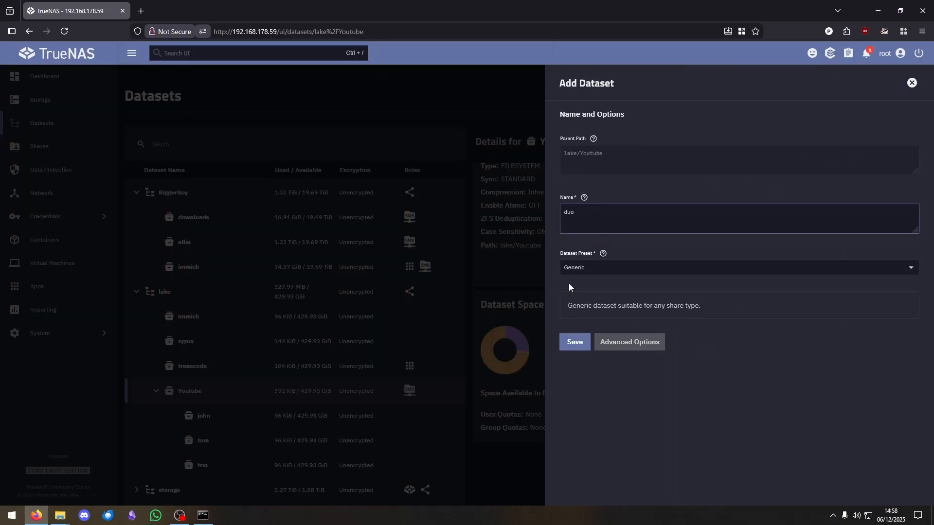
pyautogui.click(576, 343)
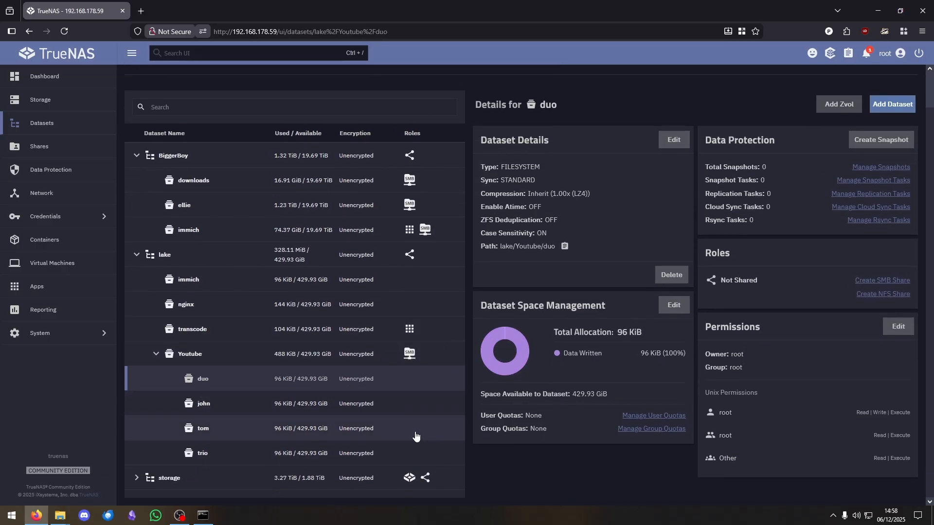
# - In the john dataset's permissions, set and apply owning user and group john
pyautogui.click(383, 404)
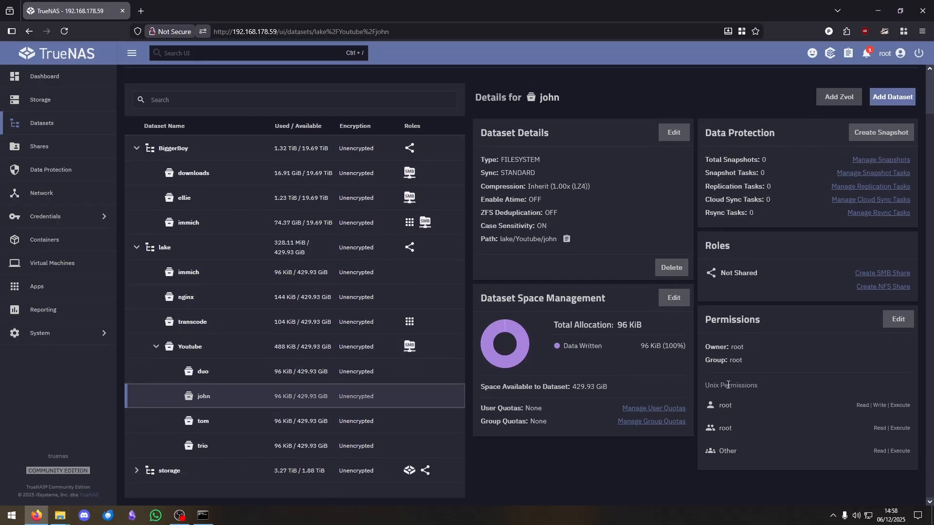
pyautogui.moveTo(701, 386); pyautogui.dragTo(769, 387)
pyautogui.click(766, 390)
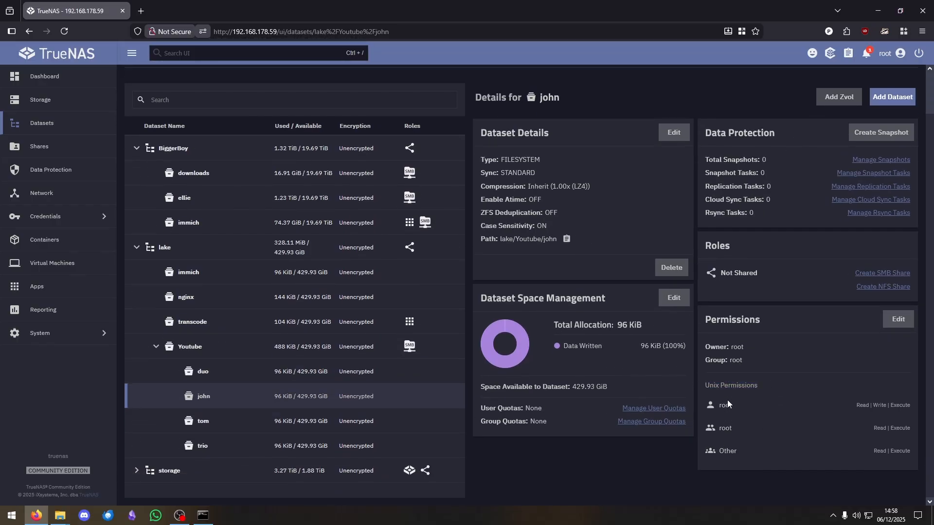
pyautogui.click(899, 319)
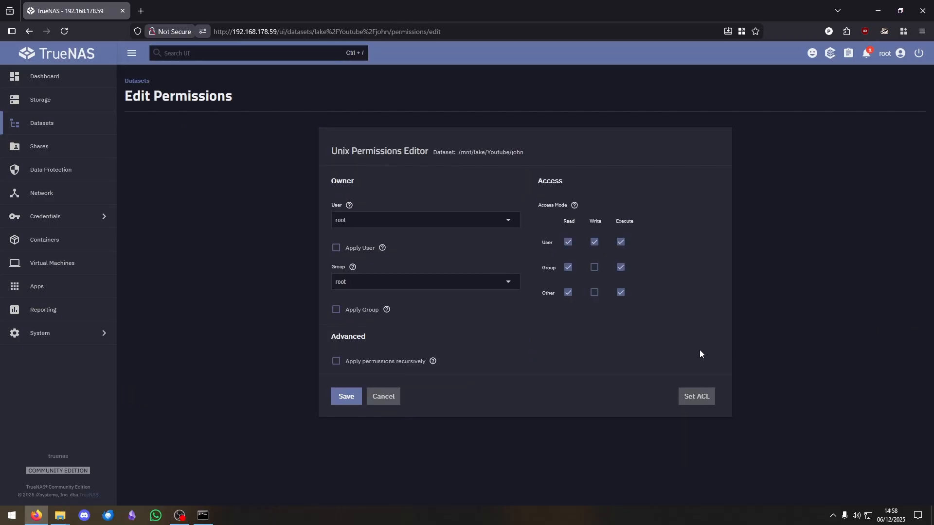
pyautogui.click(503, 228)
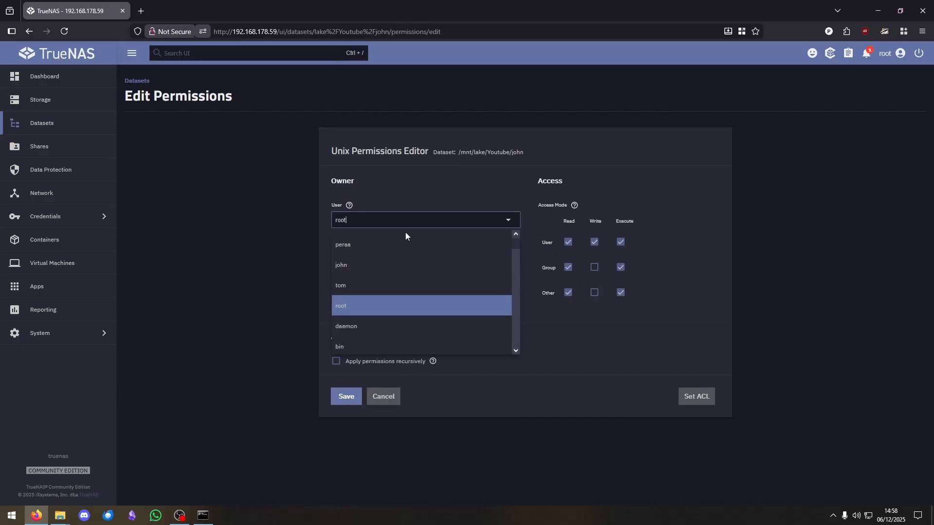
pyautogui.click(473, 295)
pyautogui.click(465, 288)
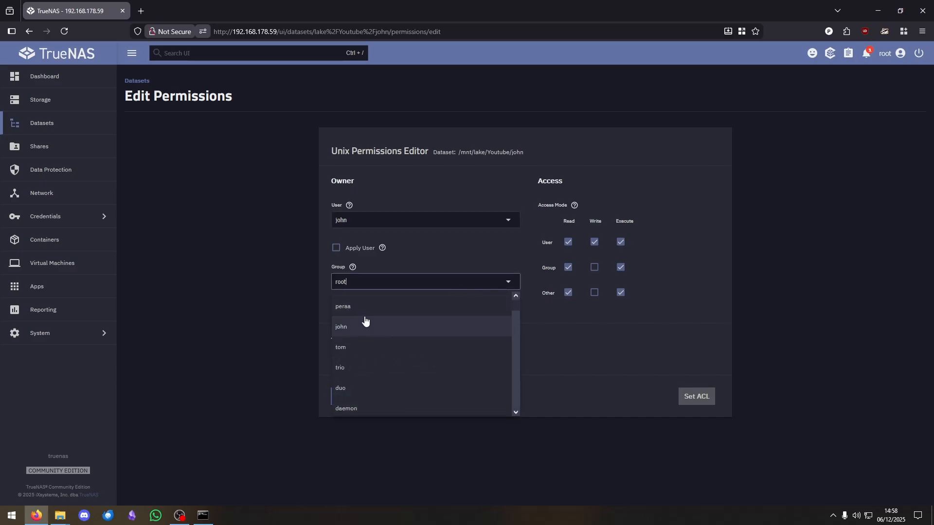
pyautogui.click(396, 324)
pyautogui.click(341, 251)
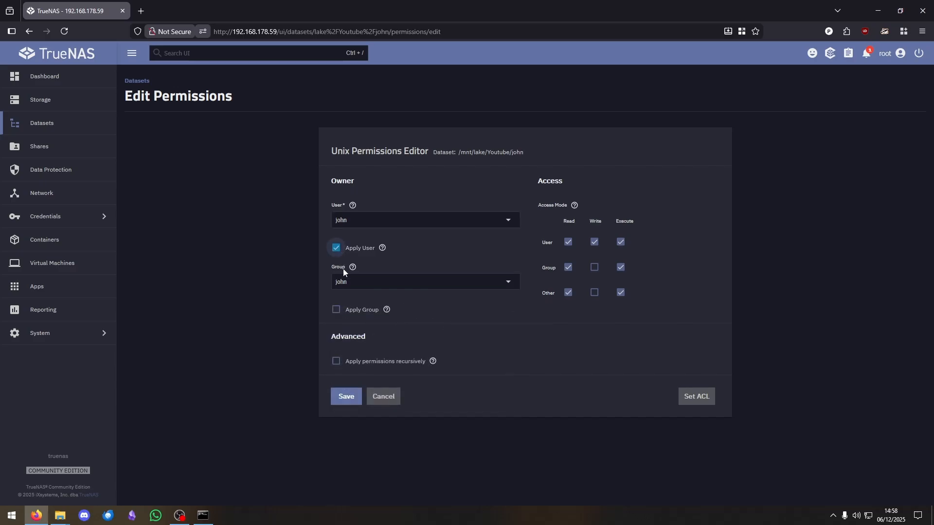
pyautogui.click(336, 310)
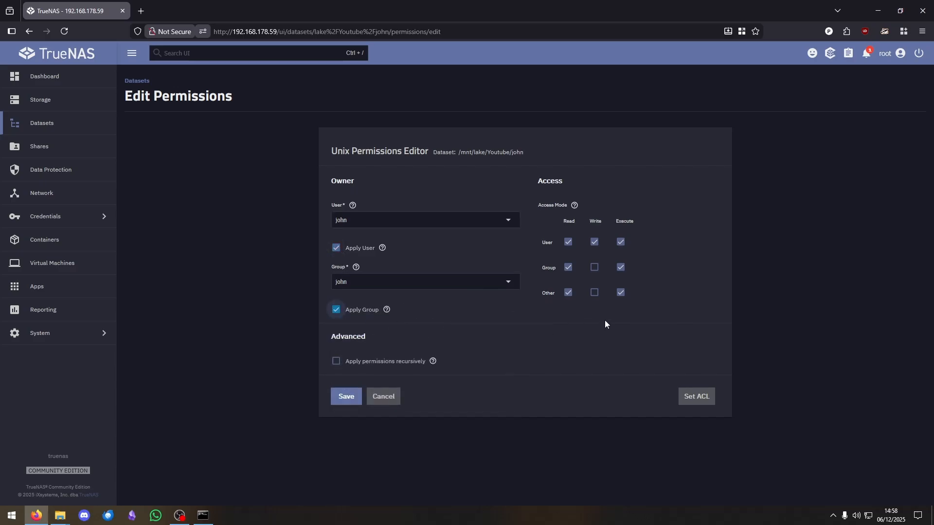
# - Remove others' read and execute, grant group write, and save john's permissions
pyautogui.click(567, 294)
pyautogui.click(621, 293)
pyautogui.click(594, 268)
pyautogui.click(345, 402)
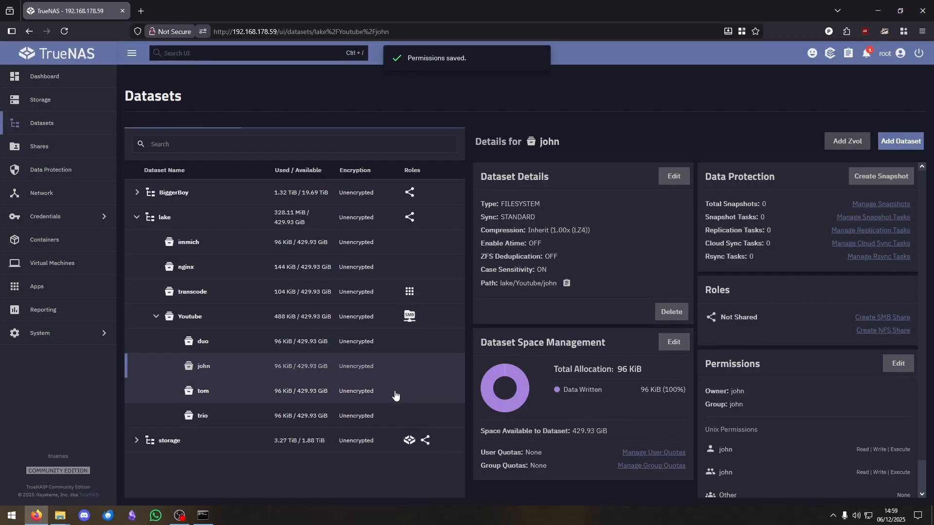
pyautogui.click(395, 392)
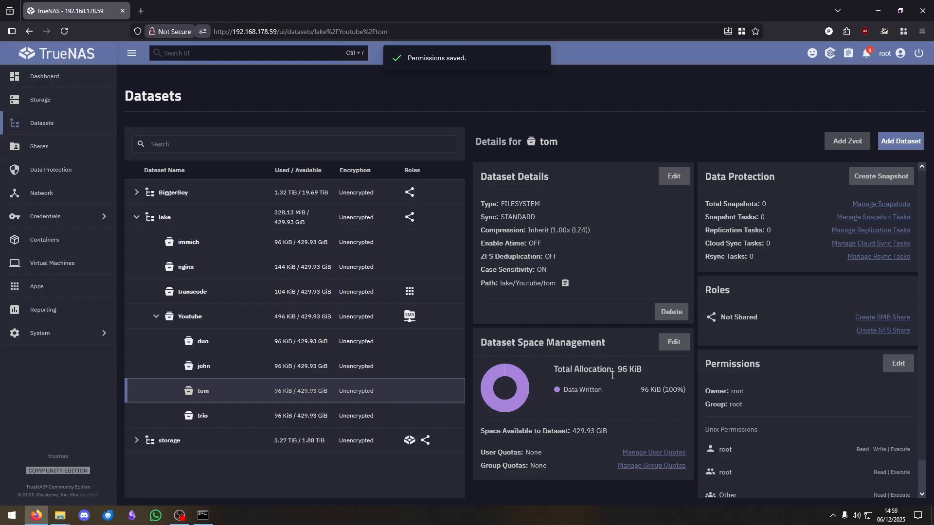
# - Set and apply tom as the owning user and group of the tom dataset, then save
pyautogui.scroll(-1, 897, 365)
pyautogui.click(897, 324)
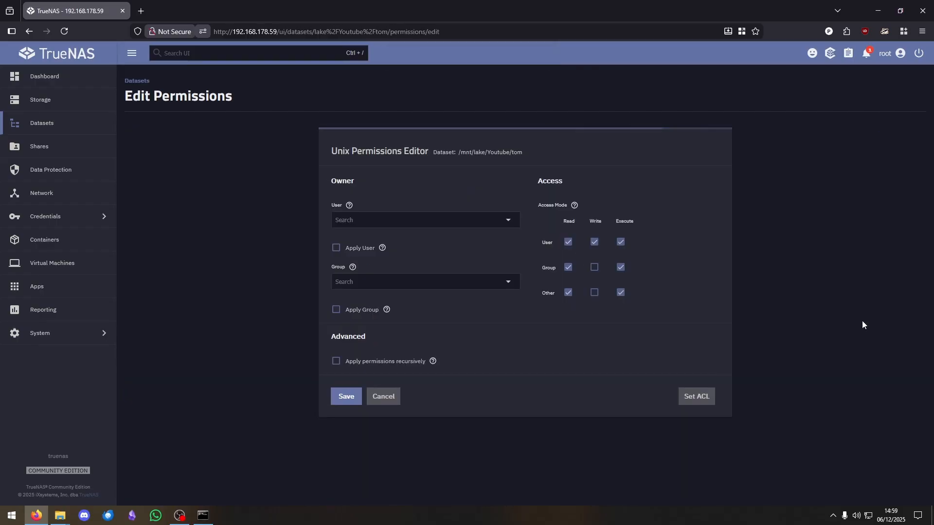
pyautogui.click(452, 227)
pyautogui.click(389, 282)
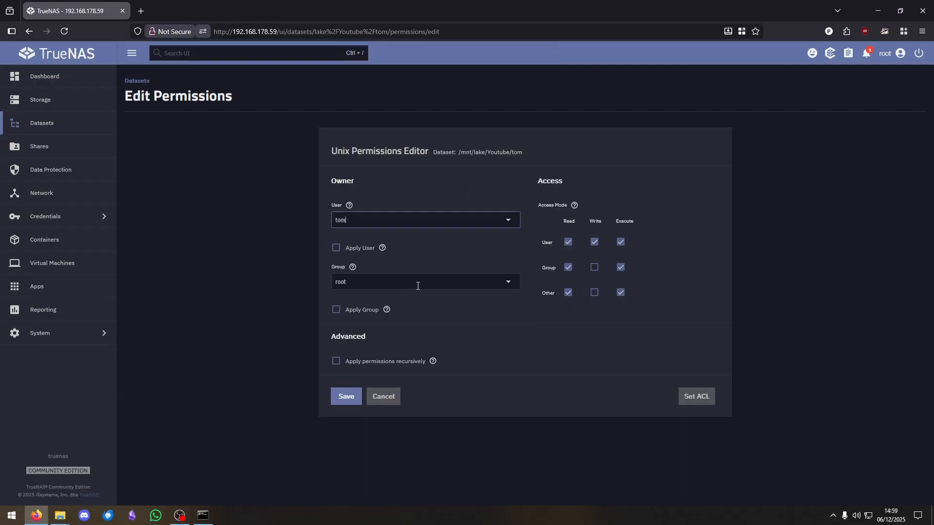
pyautogui.click(413, 285)
pyautogui.click(373, 348)
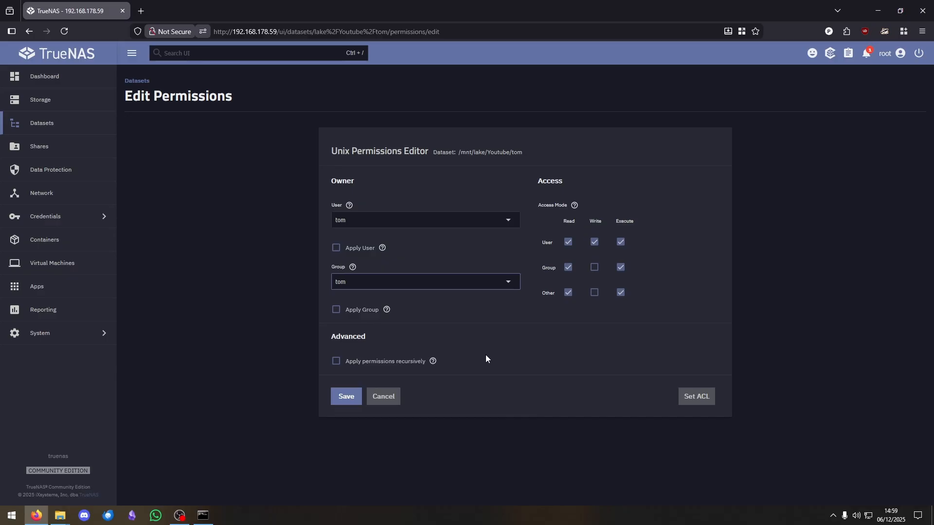
pyautogui.click(336, 311)
pyautogui.click(336, 248)
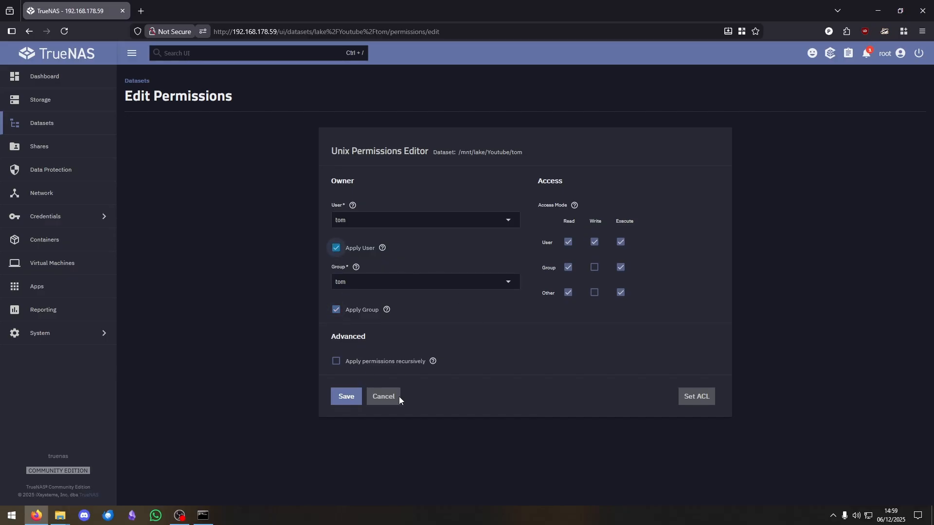
pyautogui.click(344, 402)
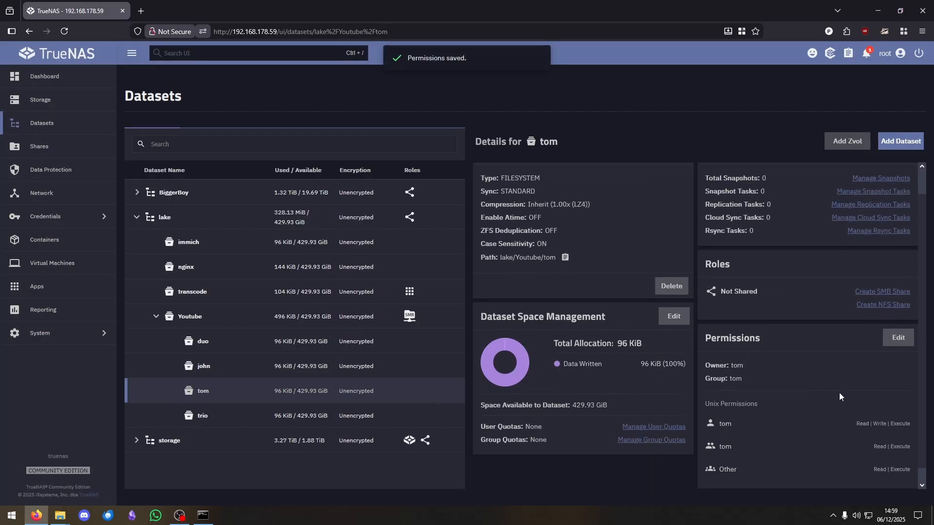
# - Remove read and execute access for others on the tom dataset and save
pyautogui.click(897, 323)
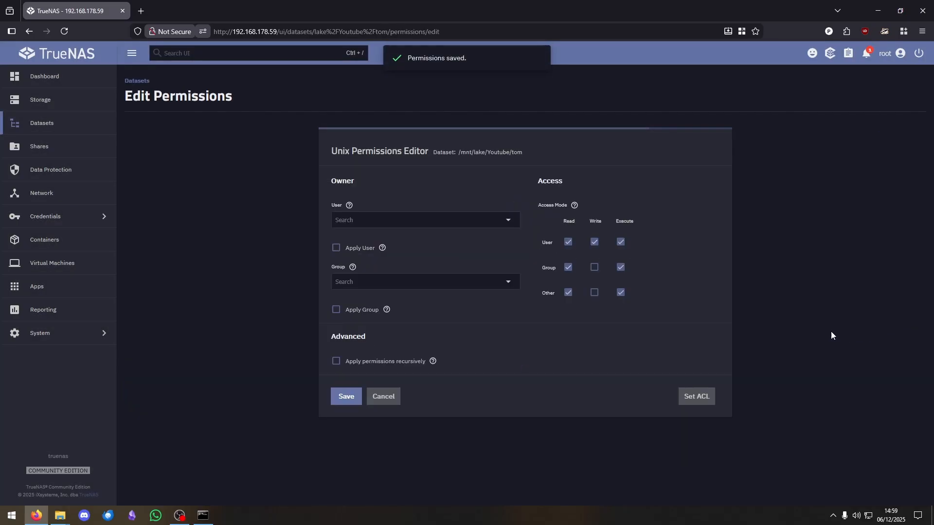
pyautogui.click(568, 293)
pyautogui.click(621, 292)
pyautogui.click(340, 398)
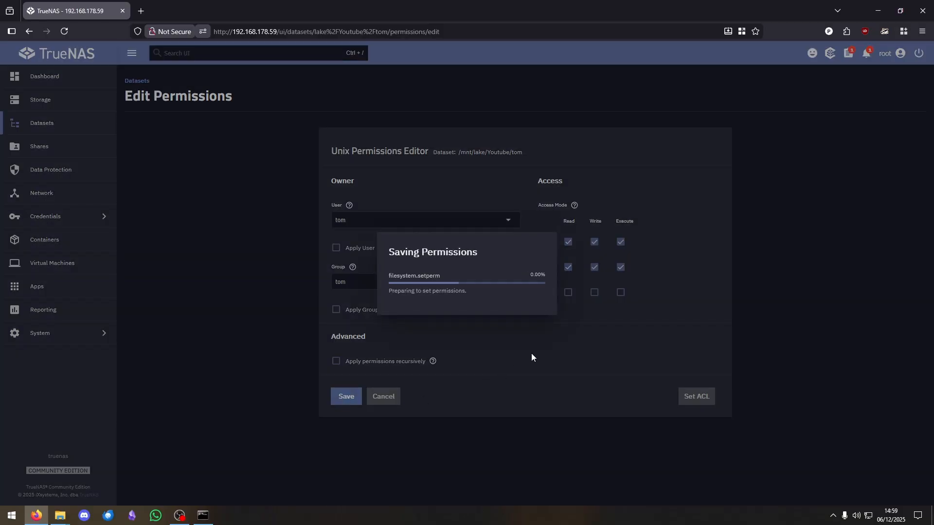
pyautogui.scroll(-2, 693, 369)
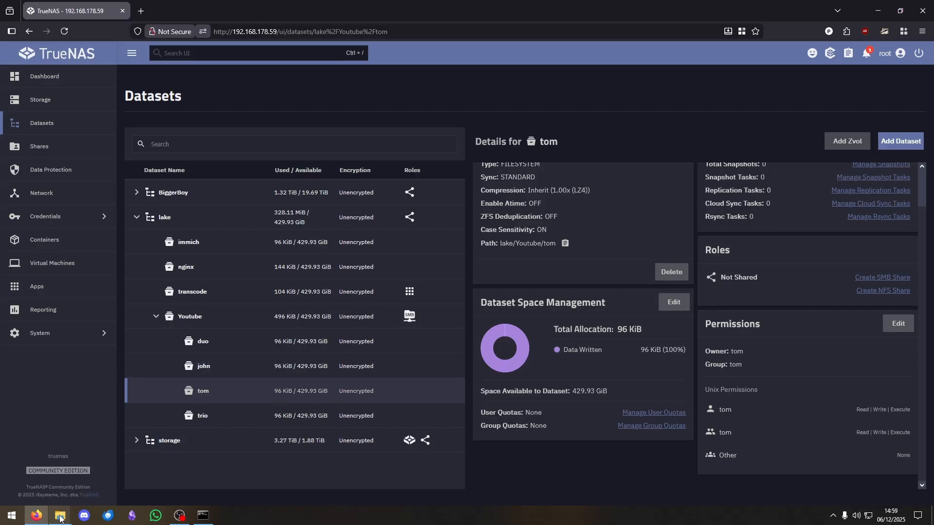
pyautogui.moveTo(60, 516)
pyautogui.click(136, 493)
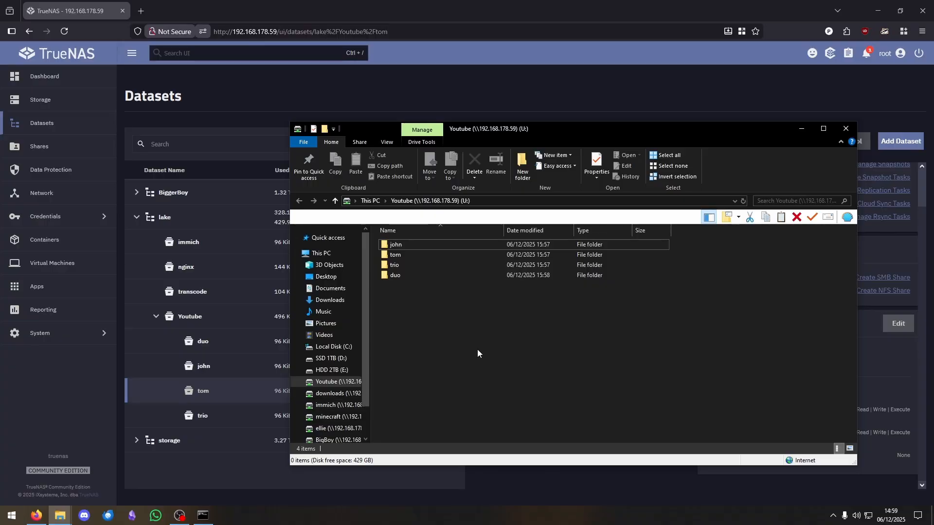
pyautogui.moveTo(557, 131); pyautogui.dragTo(584, 136)
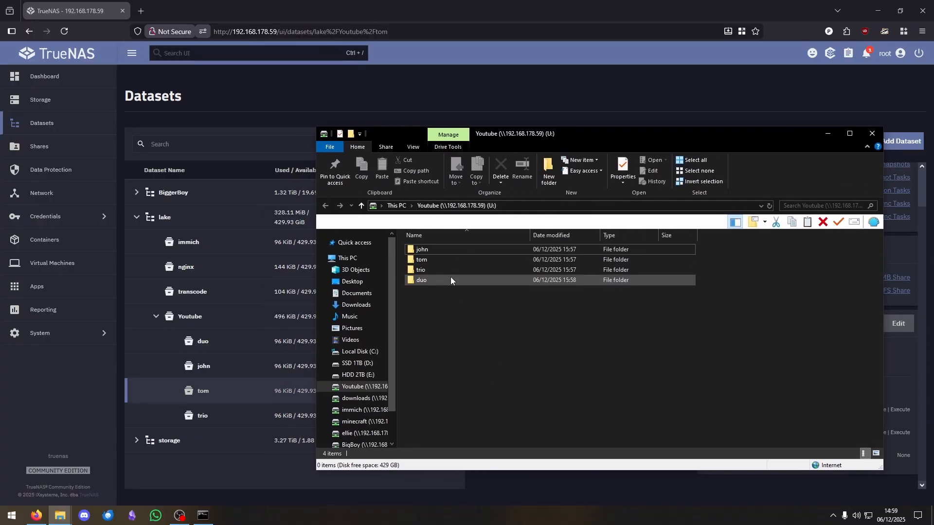
pyautogui.doubleClick(447, 250)
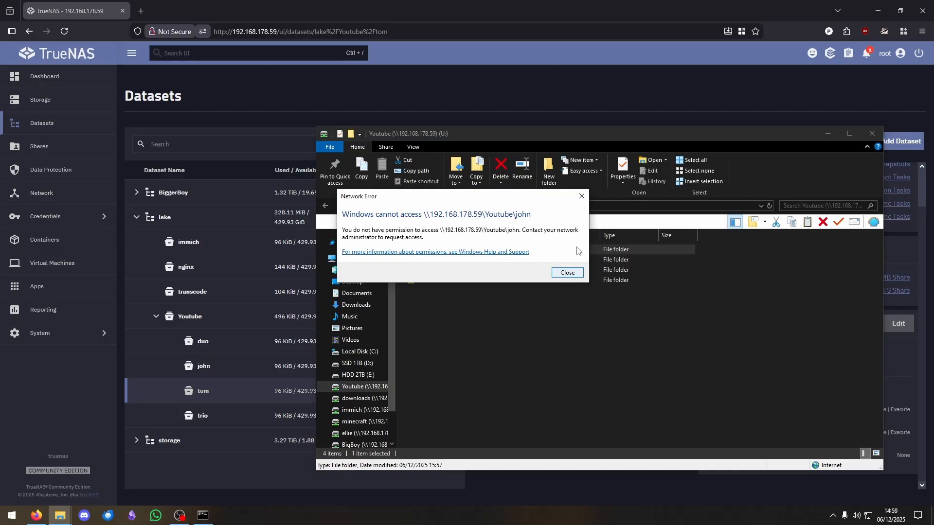
pyautogui.click(581, 197)
pyautogui.doubleClick(457, 259)
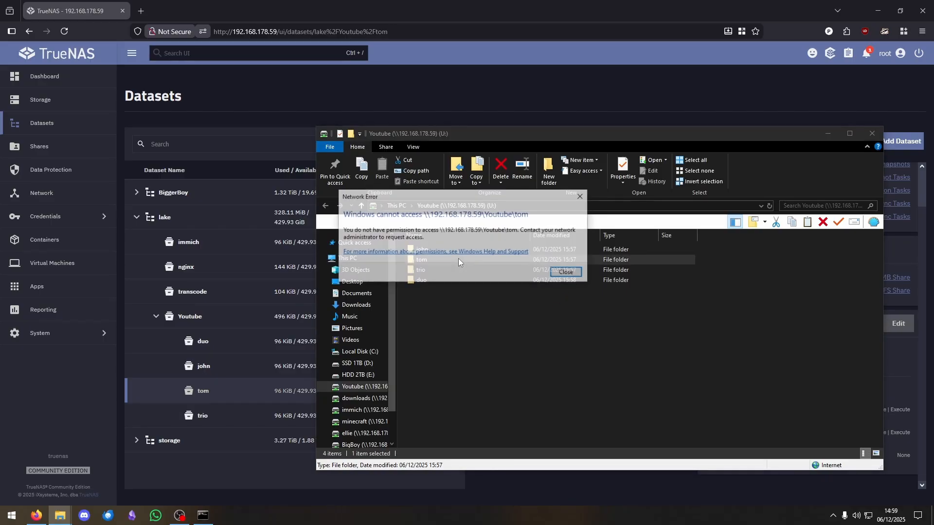
pyautogui.click(563, 273)
pyautogui.doubleClick(468, 271)
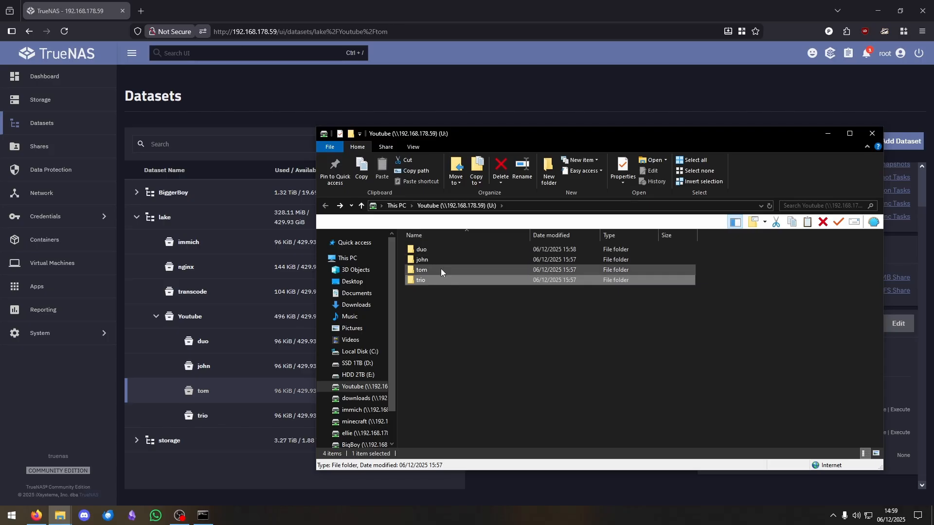
pyautogui.doubleClick(441, 249)
pyautogui.click(326, 206)
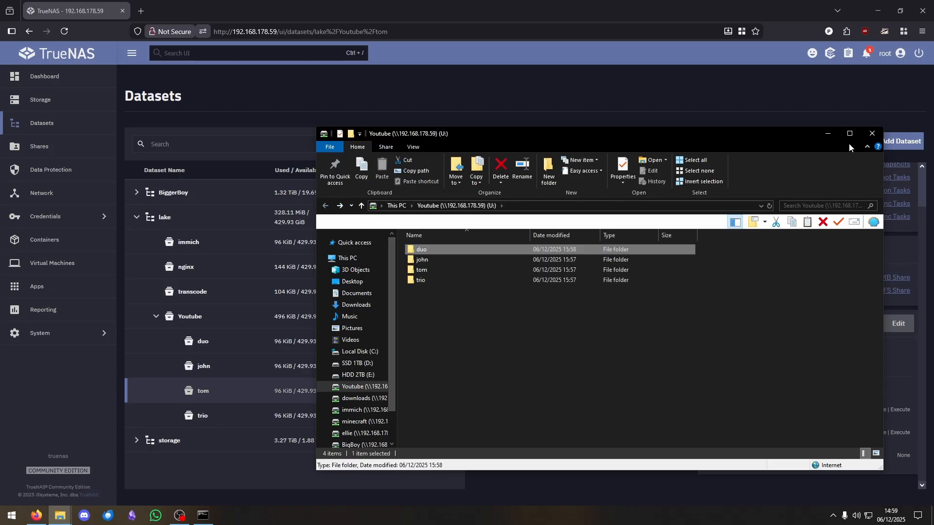
pyautogui.click(872, 133)
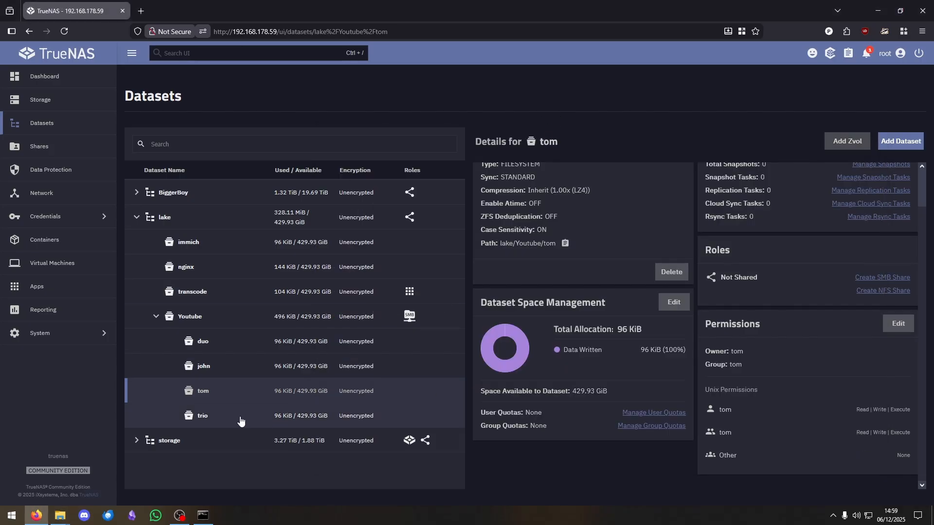
# - Select the duo dataset under lake/Youtube and open its Edit Permissions page
pyautogui.click(232, 347)
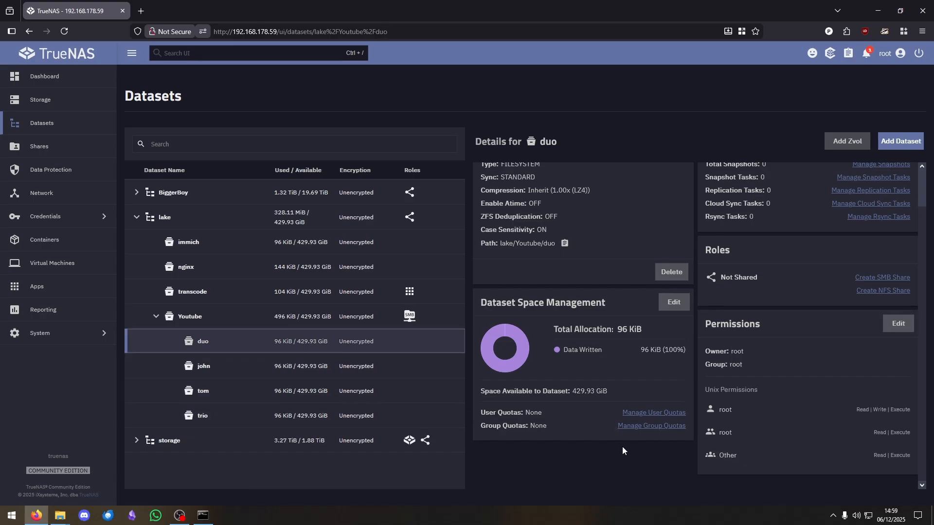
pyautogui.click(895, 325)
# - Apply group duo to the duo dataset, remove others' read and execute, save, then return to drive U:
pyautogui.click(896, 325)
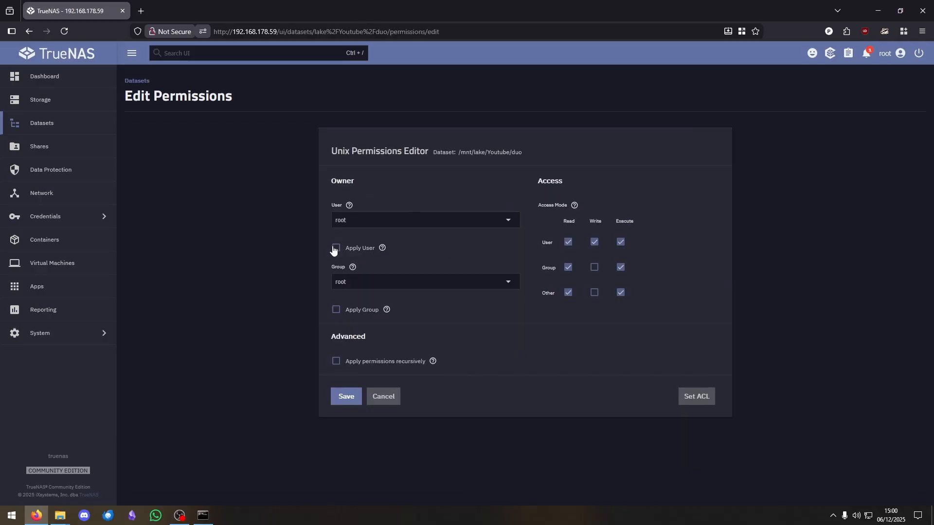
pyautogui.click(506, 287)
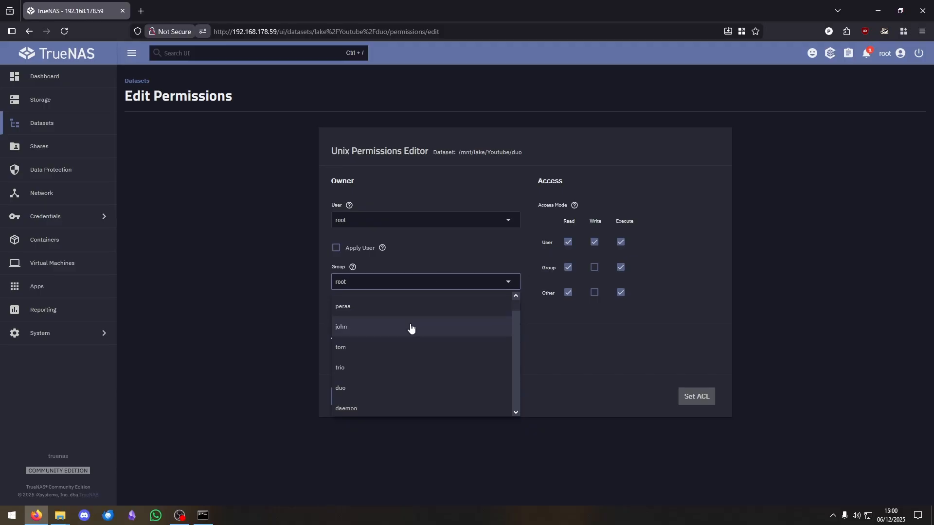
pyautogui.click(355, 389)
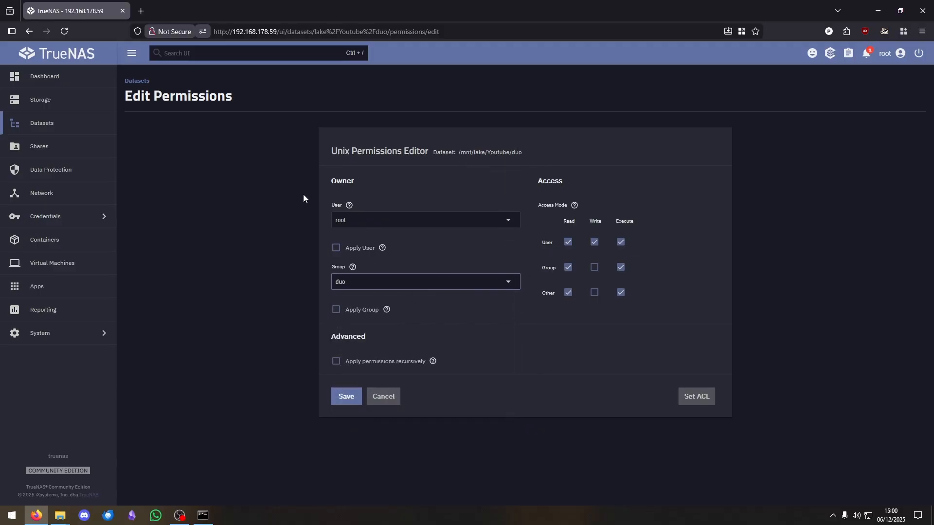
pyautogui.click(336, 311)
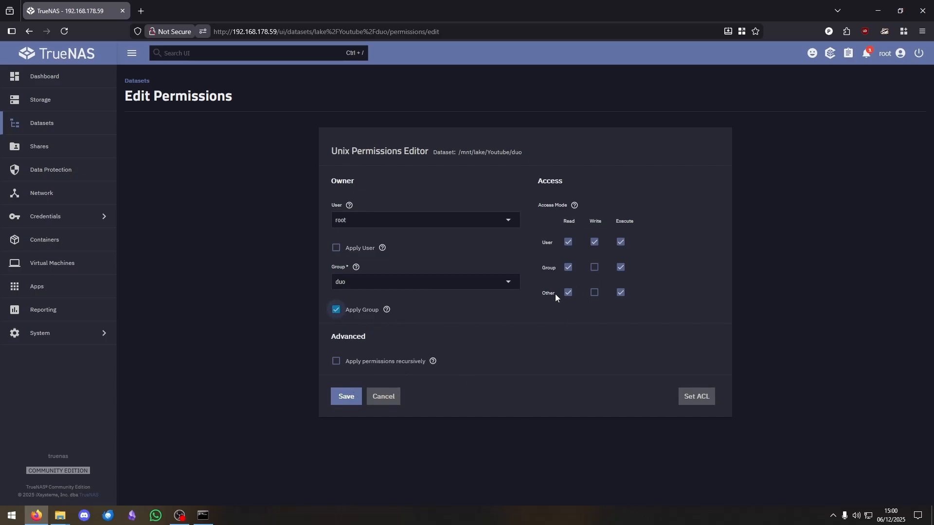
pyautogui.click(568, 293)
pyautogui.click(620, 292)
pyautogui.click(346, 397)
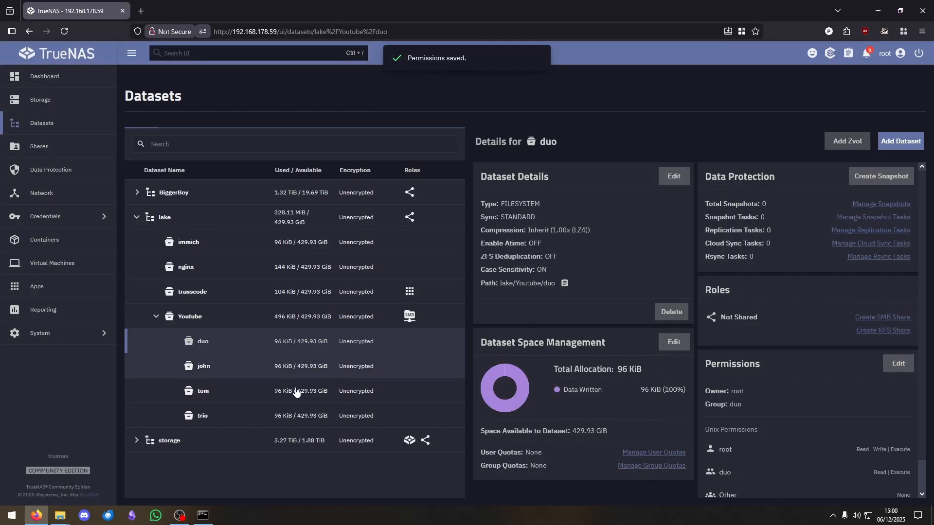
pyautogui.moveTo(60, 516)
pyautogui.click(162, 479)
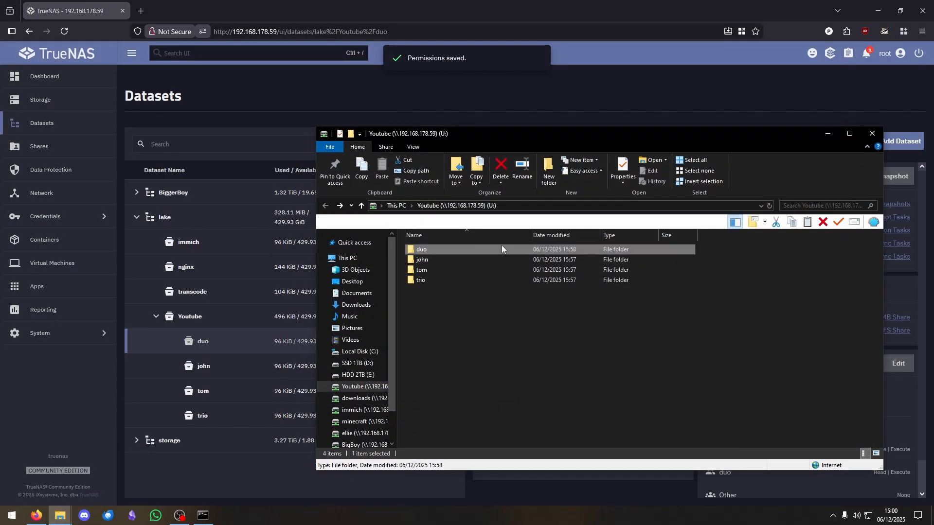
# - Try opening the duo folder on U:, dismiss the access-denied error, then view trio's details in TrueNAS
pyautogui.doubleClick(450, 251)
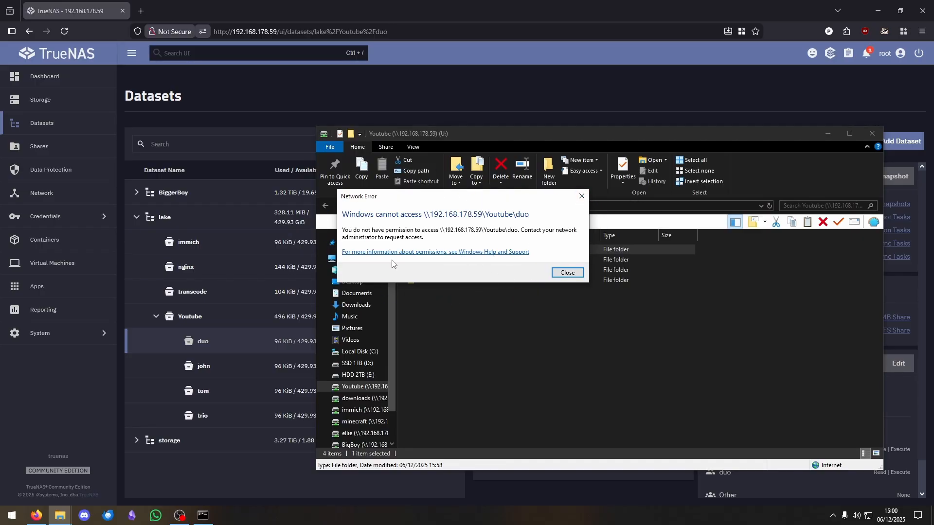
pyautogui.click(568, 273)
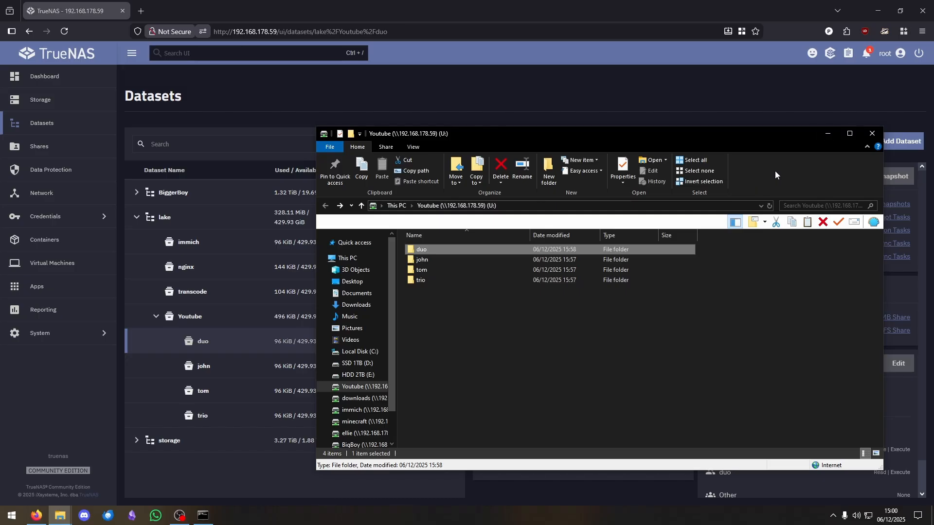
pyautogui.click(694, 112)
pyautogui.click(261, 416)
pyautogui.scroll(-1, 713, 311)
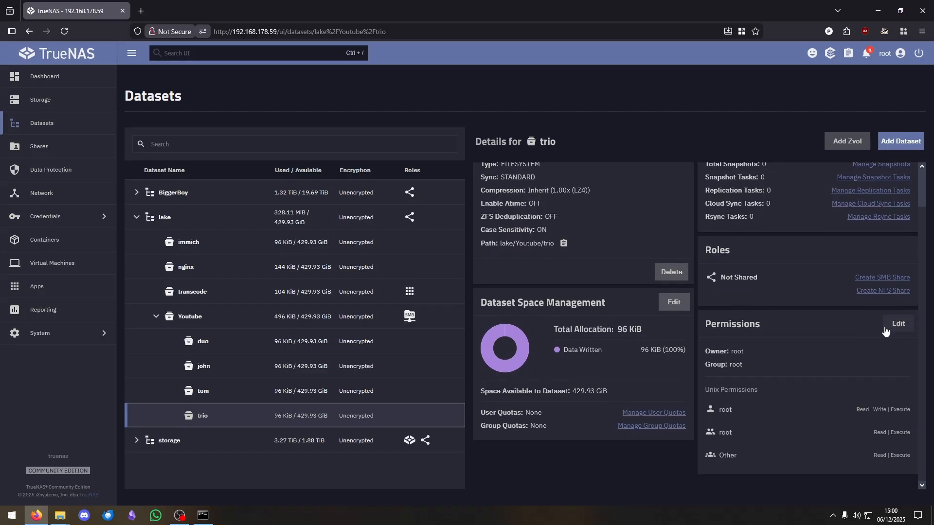
# - Choose trio as the owning group in the trio dataset's permissions and save
pyautogui.click(897, 324)
pyautogui.click(503, 284)
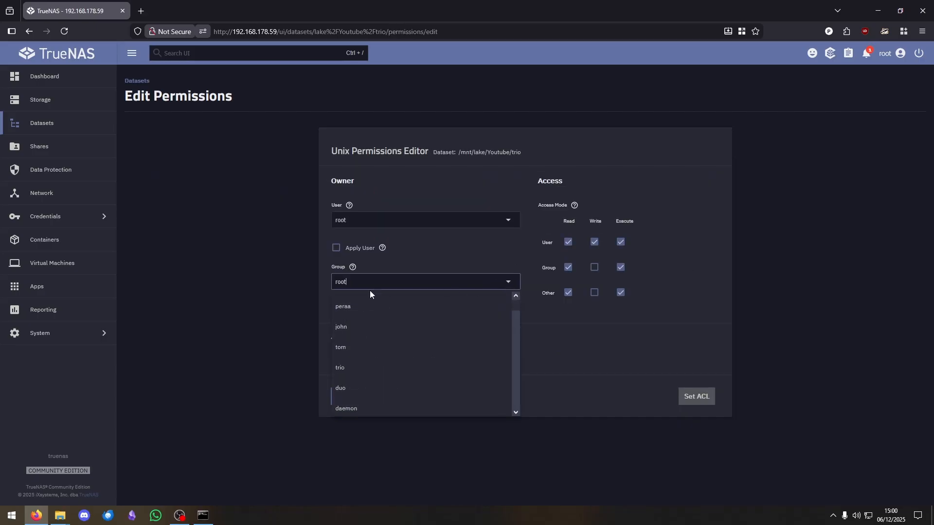
pyautogui.click(357, 372)
pyautogui.click(346, 397)
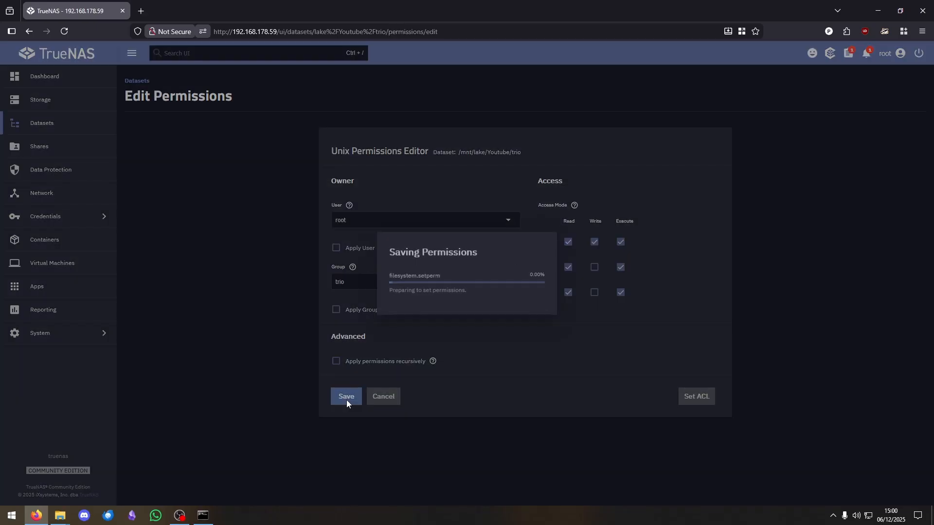
pyautogui.scroll(-1, 793, 418)
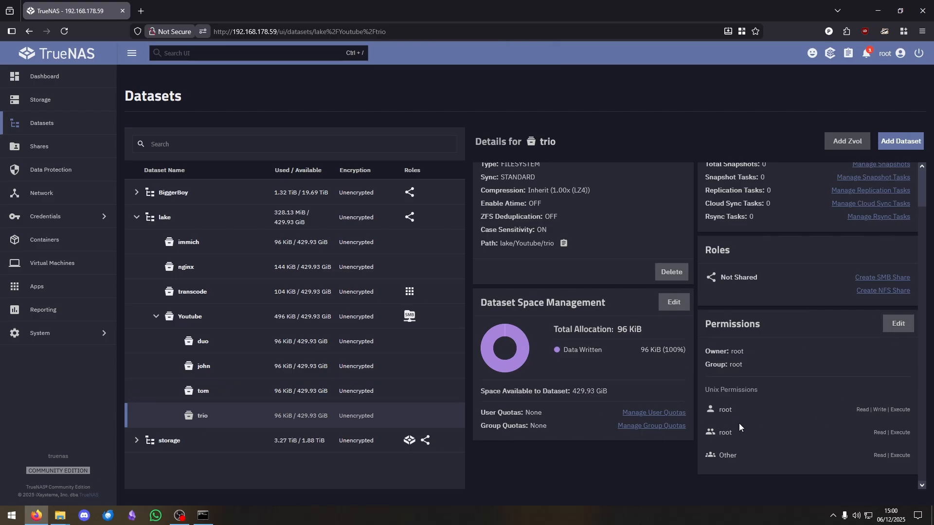
# - Set group trio with Apply Group ticked, remove Other read/execute, add Group write, and save
pyautogui.click(899, 323)
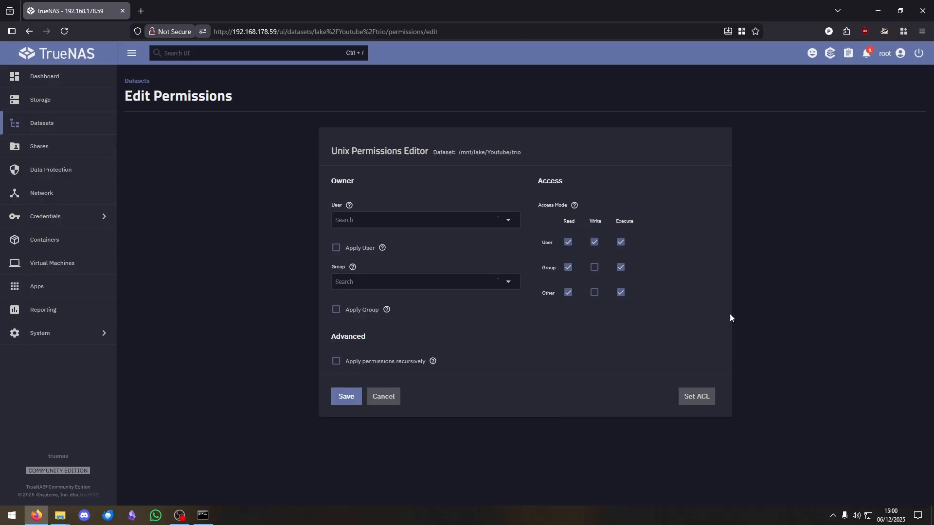
pyautogui.click(376, 281)
pyautogui.click(375, 368)
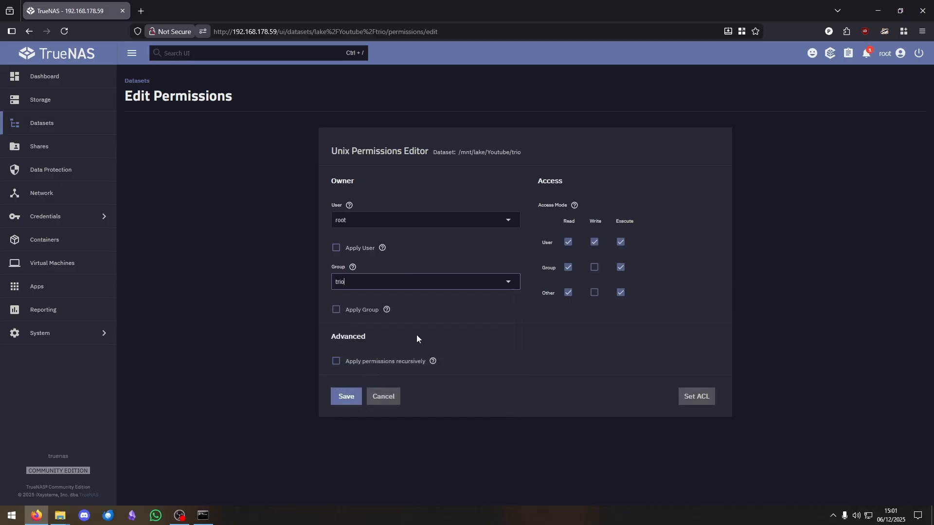
pyautogui.click(337, 310)
pyautogui.click(568, 292)
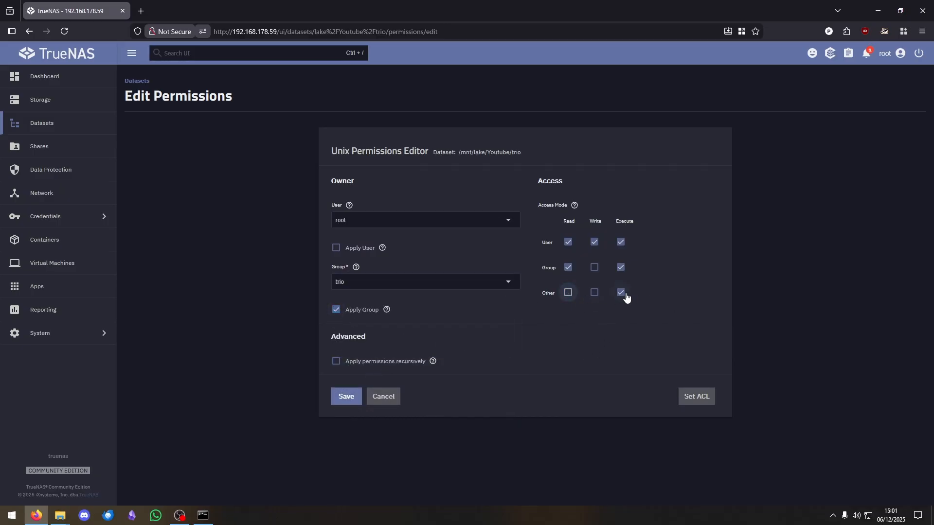
pyautogui.click(620, 293)
pyautogui.click(594, 268)
pyautogui.click(347, 397)
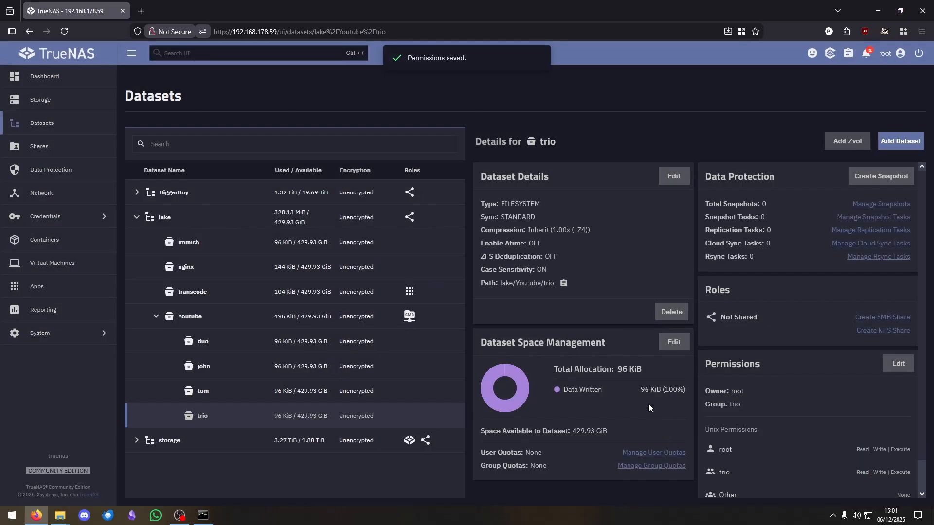
# - Create a folder named 'New folder' inside the trio folder on the share
pyautogui.moveTo(59, 516)
pyautogui.click(133, 486)
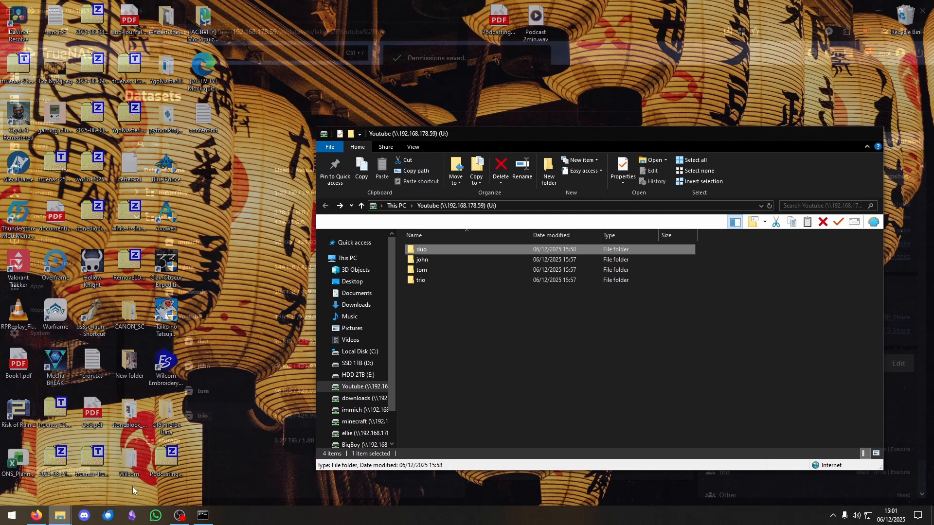
pyautogui.doubleClick(437, 282)
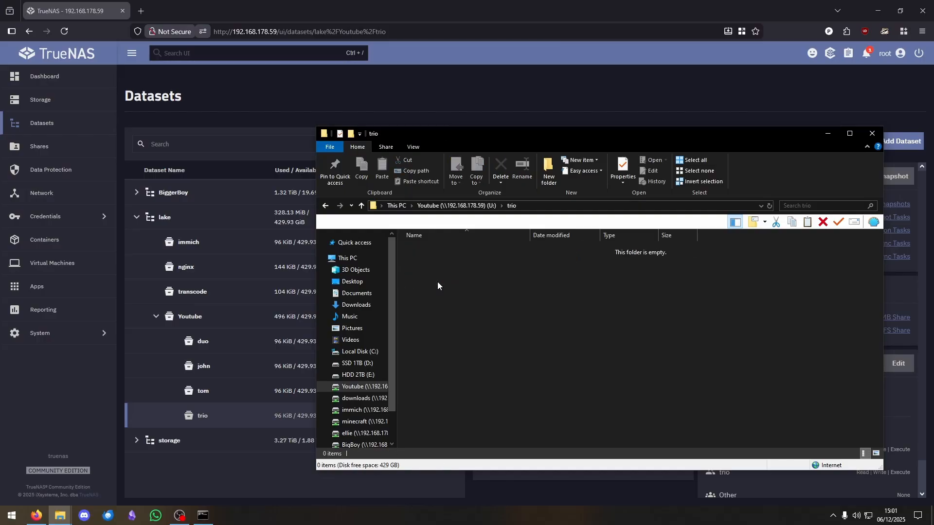
pyautogui.rightClick(454, 267)
pyautogui.moveTo(503, 385)
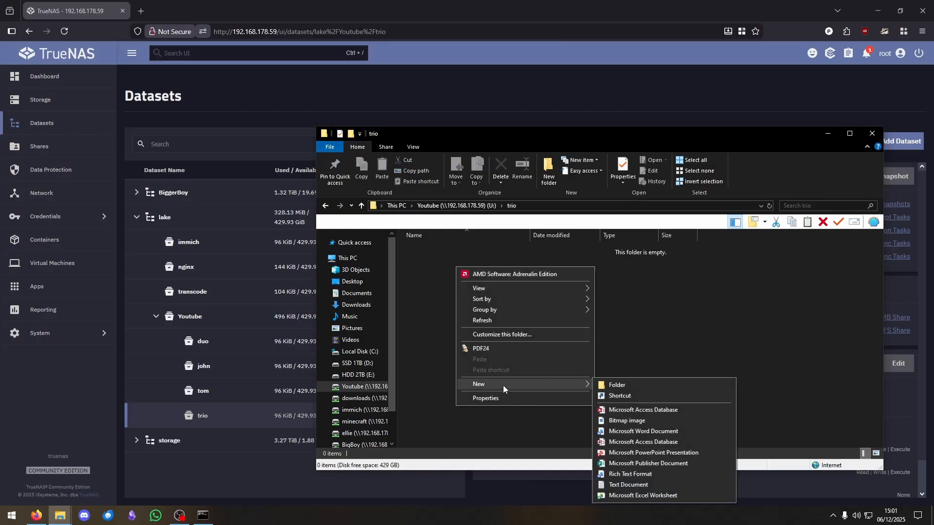
pyautogui.click(632, 385)
pyautogui.click(554, 355)
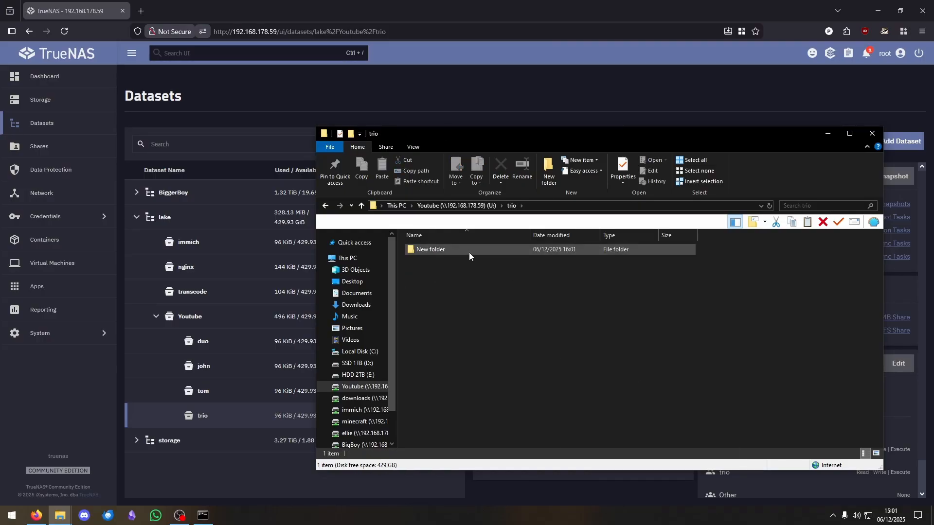
# - Try creating a folder in the Youtube root, dismiss the access-denied warning, and minimize Explorer
pyautogui.click(327, 206)
pyautogui.rightClick(480, 330)
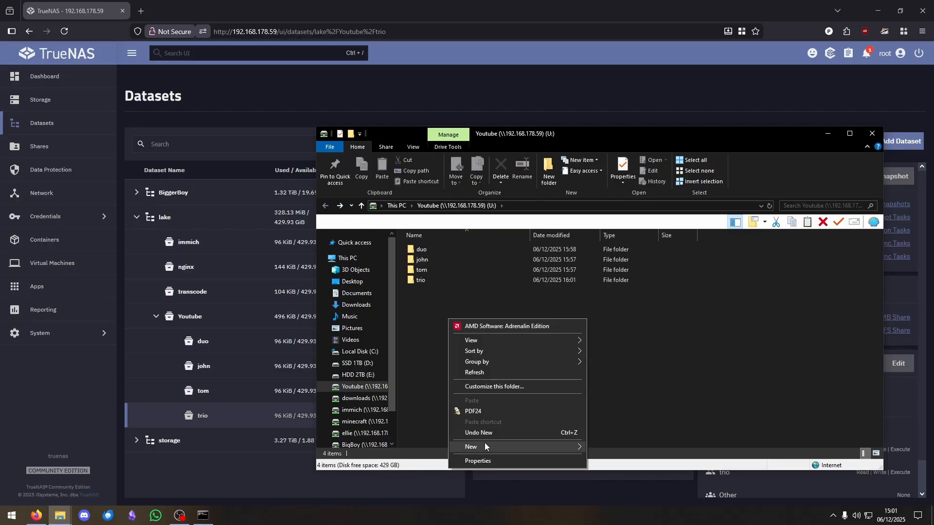
pyautogui.moveTo(487, 444)
pyautogui.click(614, 335)
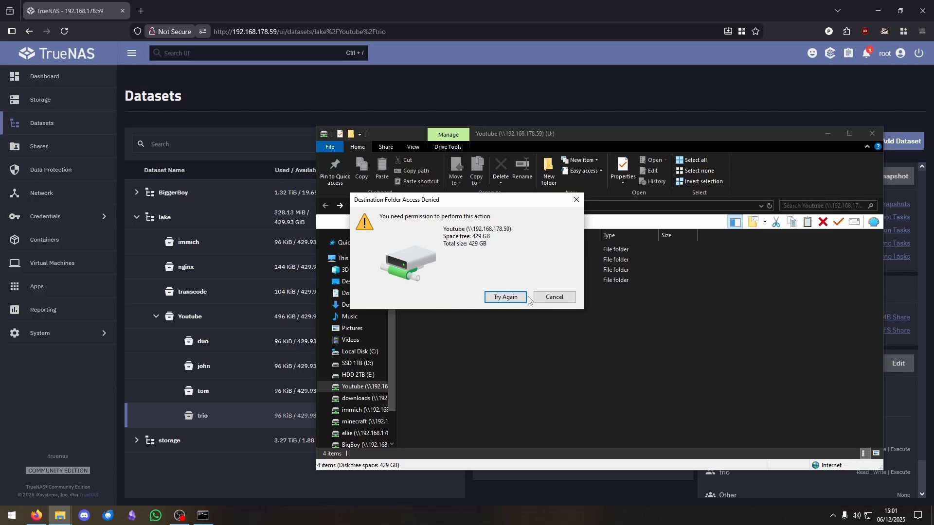
pyautogui.click(548, 298)
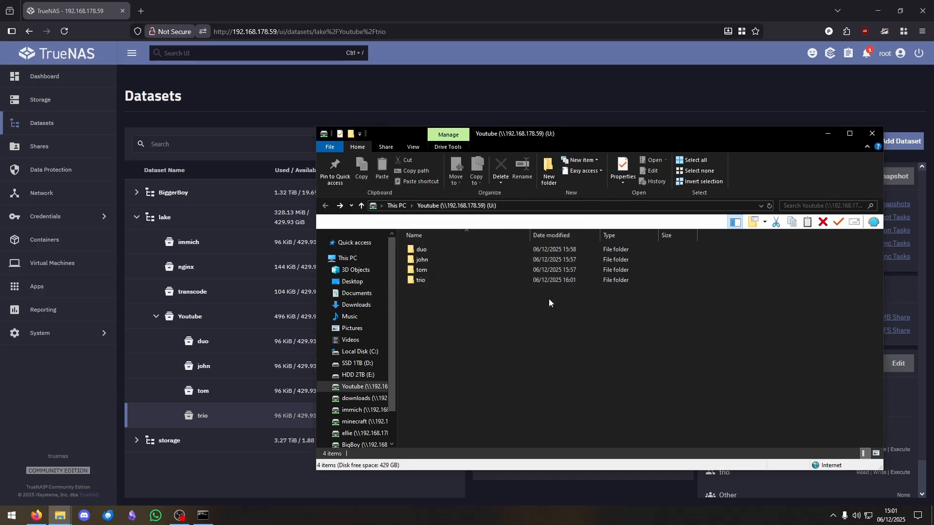
pyautogui.click(826, 136)
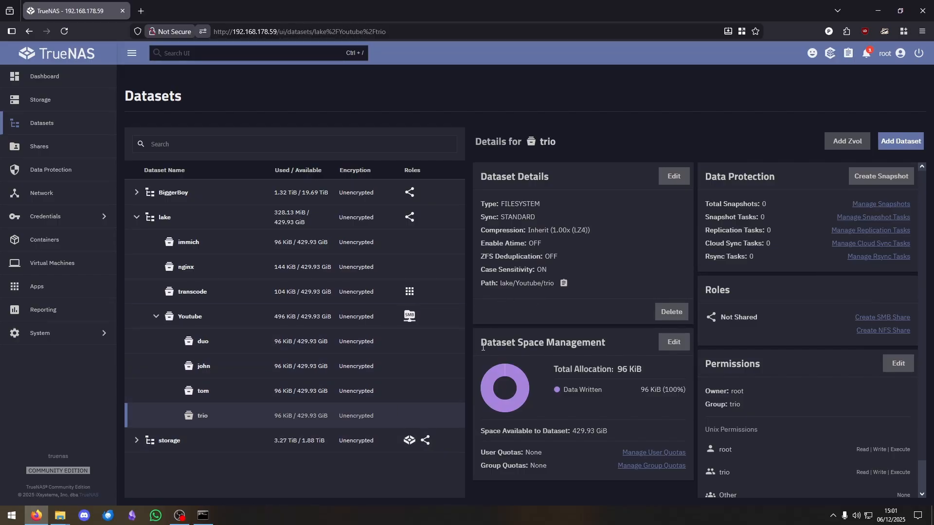
# - In the SSH session, change to /mnt/lake/Youtube and run ls -l
pyautogui.click(203, 517)
pyautogui.moveTo(377, 239); pyautogui.dragTo(529, 262)
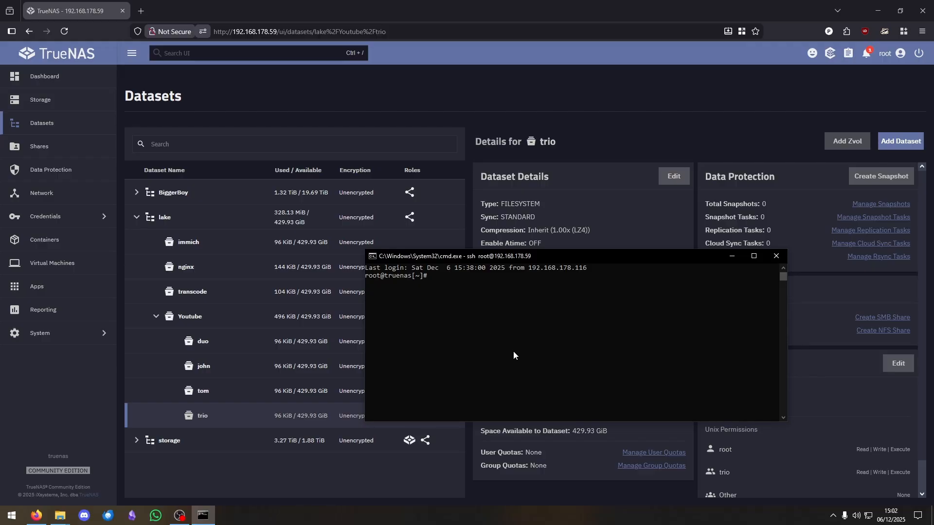
pyautogui.write('cd /mnt/l')
pyautogui.press('Tab')
pyautogui.write('Yo')
pyautogui.press('Tab')
pyautogui.press('BackSpace')
pyautogui.press('Return')
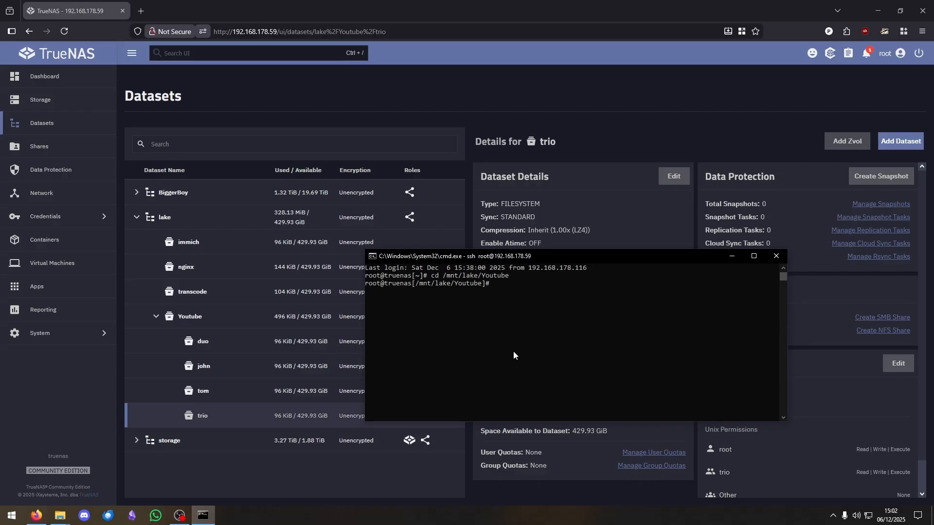
pyautogui.write('ls -l')
pyautogui.press('Return')
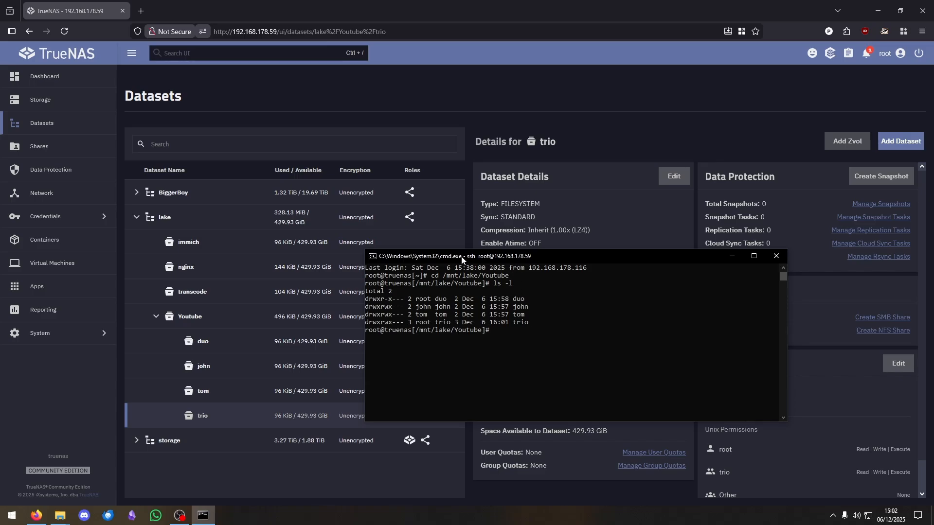
# - Highlight the owner, group and folder names for duo and trio in the listing
pyautogui.moveTo(462, 255); pyautogui.dragTo(511, 197)
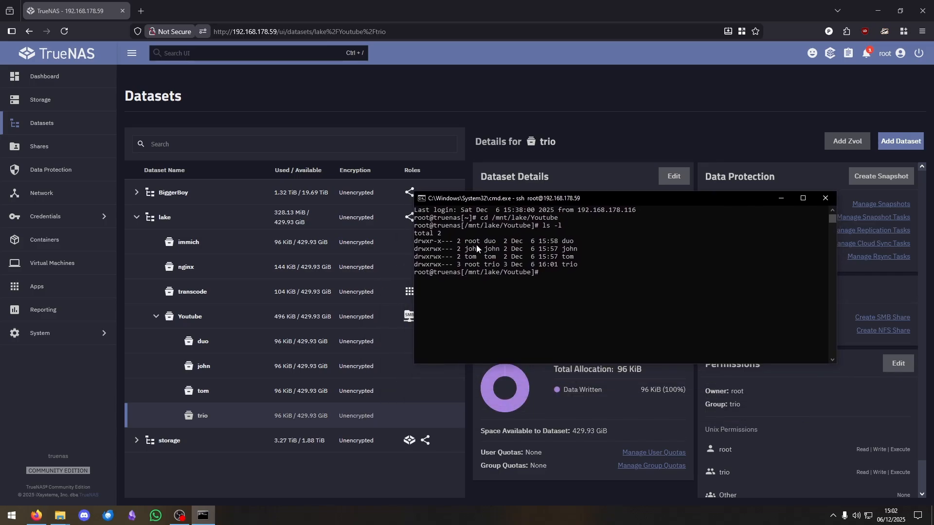
pyautogui.moveTo(467, 242); pyautogui.dragTo(498, 251)
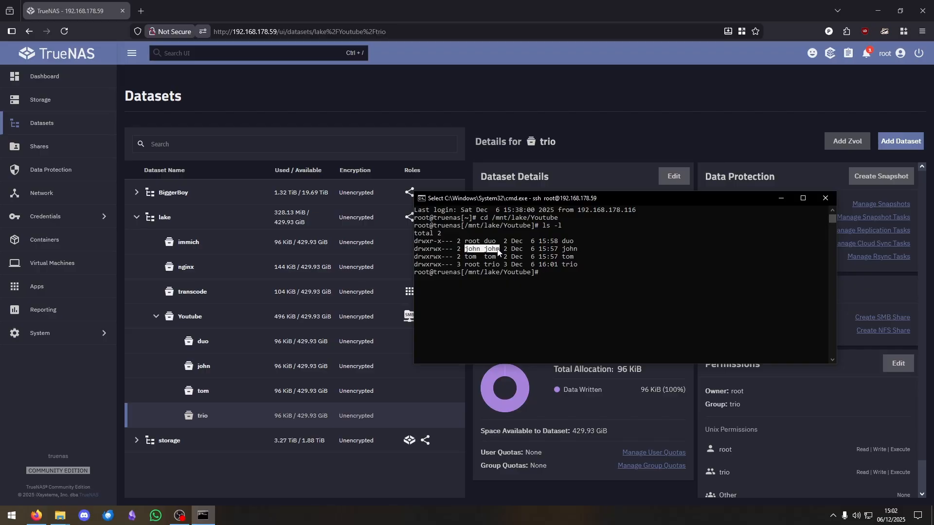
pyautogui.click(471, 242)
pyautogui.click(565, 242)
pyautogui.click(567, 242)
pyautogui.moveTo(562, 241); pyautogui.dragTo(574, 244)
pyautogui.moveTo(484, 242); pyautogui.dragTo(499, 258)
pyautogui.moveTo(562, 265); pyautogui.dragTo(577, 267)
pyautogui.click(576, 267)
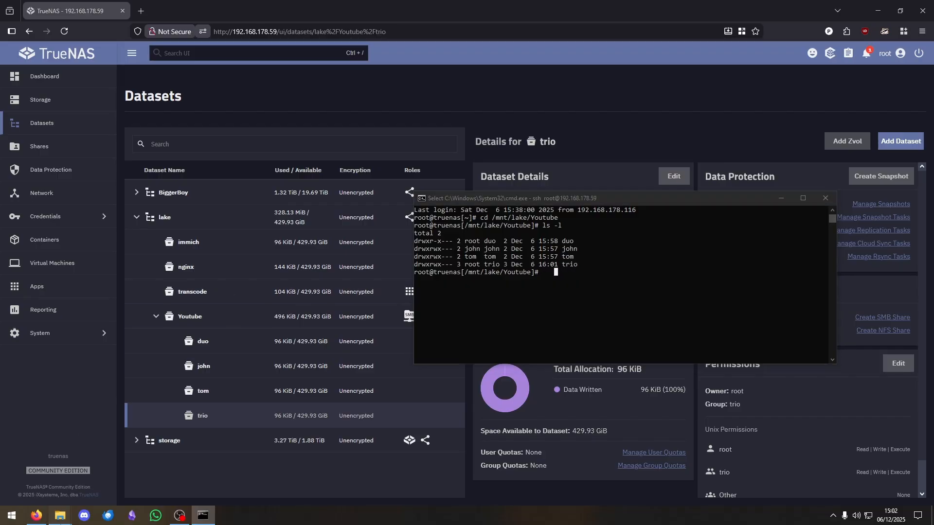
pyautogui.click(146, 475)
# - Show trio's New folder in Explorer, then go back to the SSH terminal
pyautogui.doubleClick(435, 281)
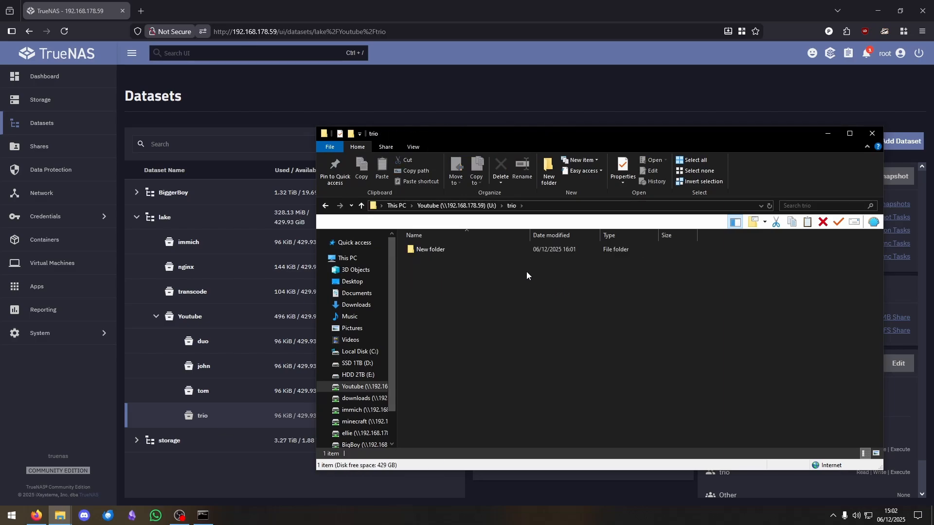
pyautogui.click(828, 134)
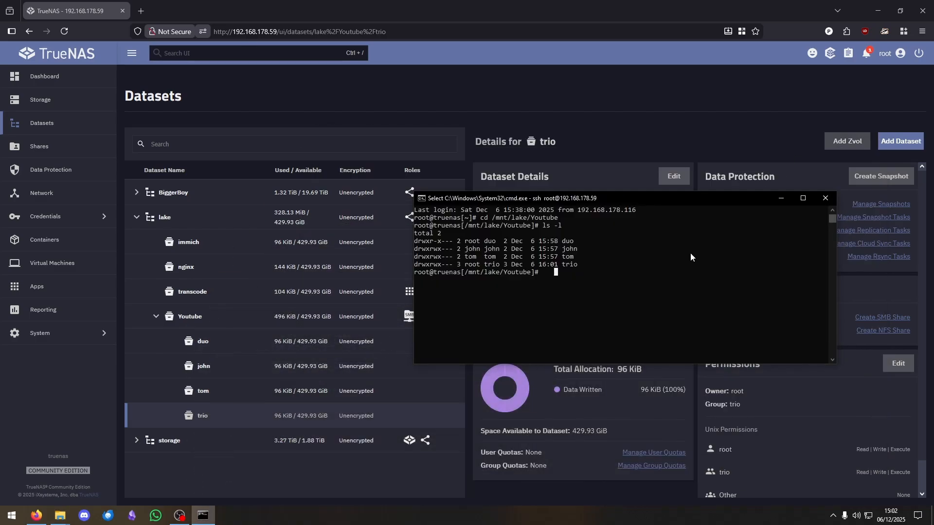
pyautogui.click(572, 280)
# - Change to /mnt/lake/Youtube/trio, run ls -l, and highlight New folder's owner and group
pyautogui.press('Up')
pyautogui.press('Up')
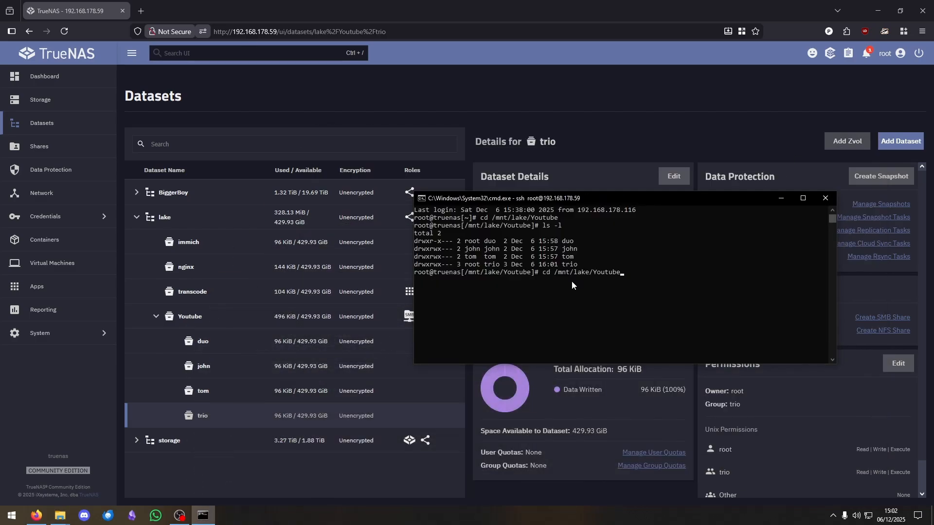
pyautogui.write('/trio/')
pyautogui.press('Return')
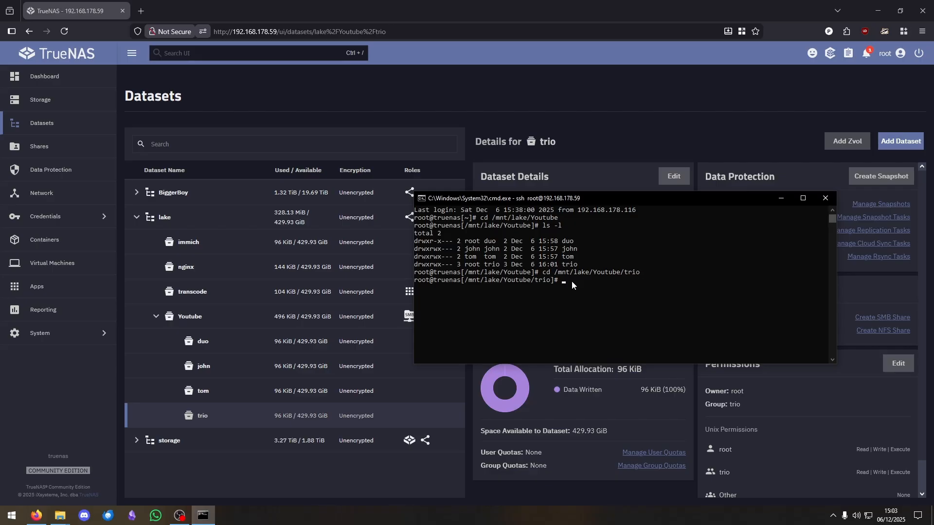
pyautogui.write('ls -l')
pyautogui.press('Return')
pyautogui.moveTo(461, 297); pyautogui.dragTo(507, 297)
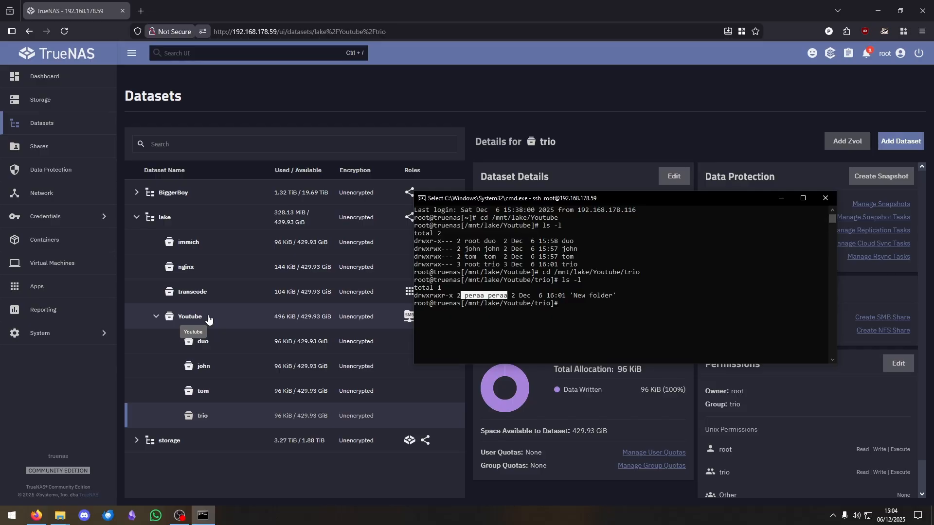
pyautogui.click(600, 306)
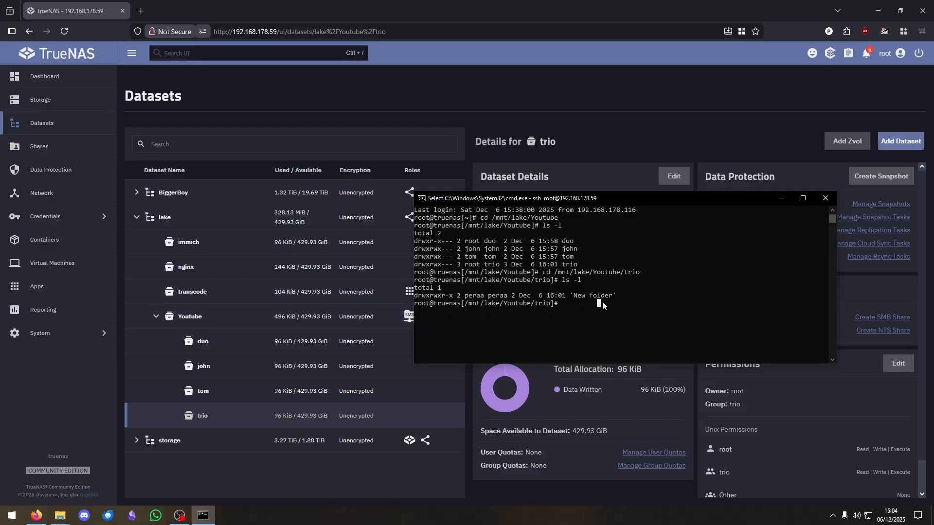